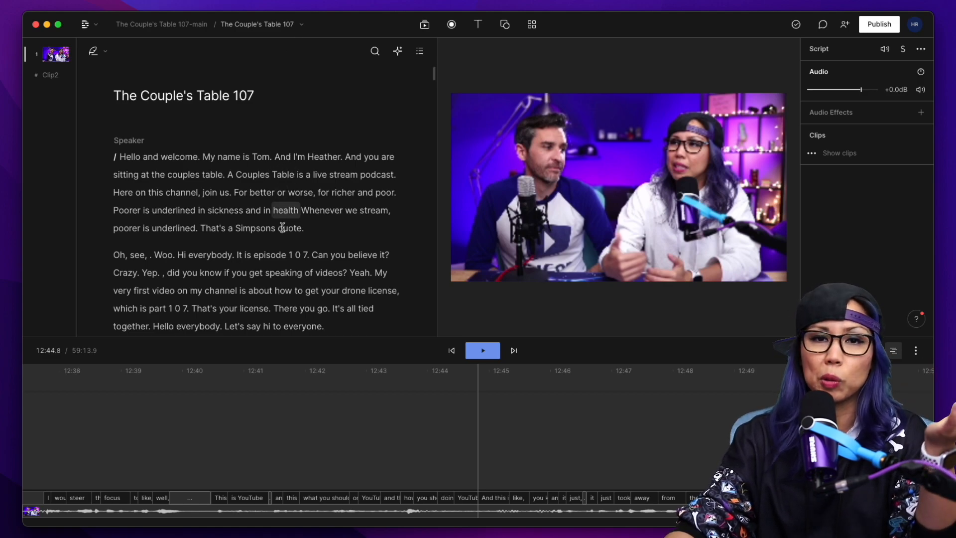
# Skim the full episode's transcript and open the CT107-Clip1 composition.
pyautogui.scroll(-5, 200, 250)
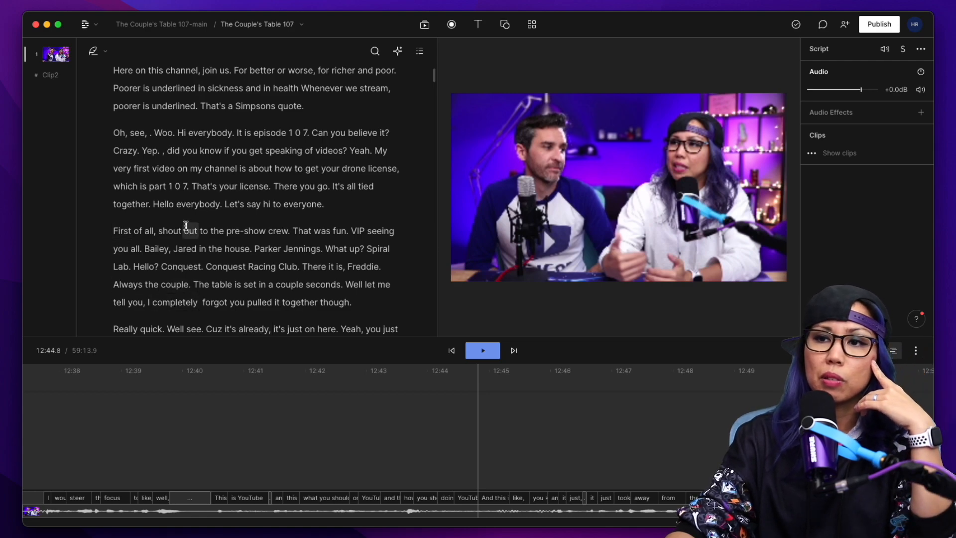
pyautogui.scroll(-5, 195, 199)
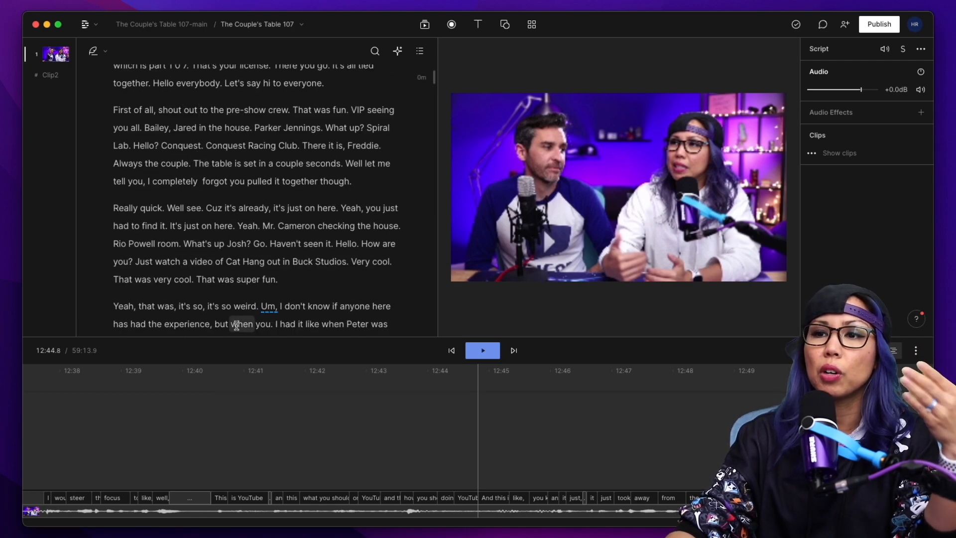
pyautogui.scroll(-9, 252, 314)
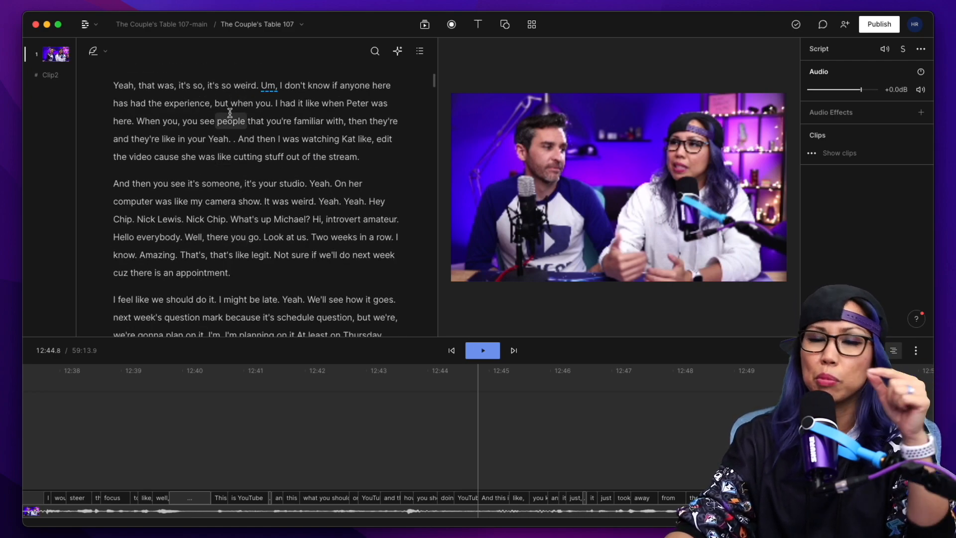
pyautogui.click(271, 26)
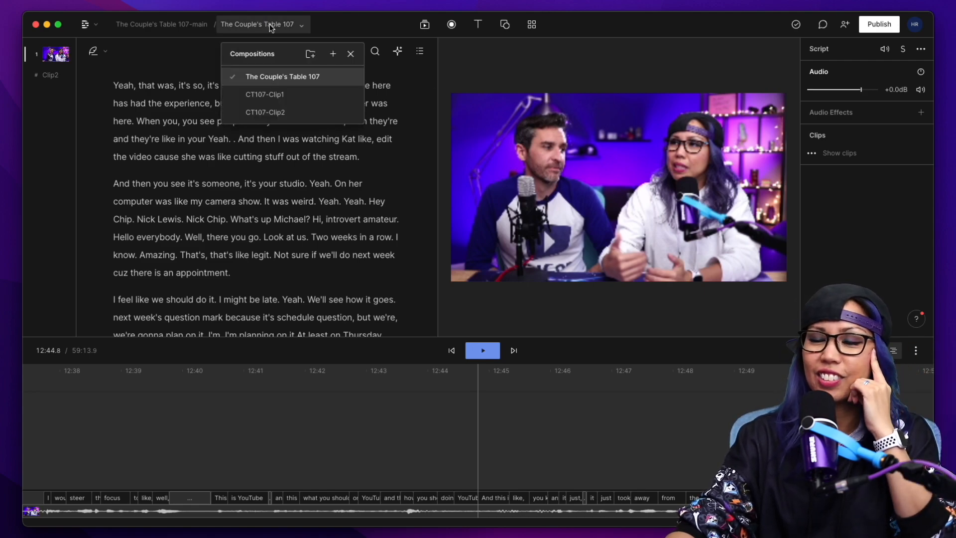
pyautogui.click(278, 99)
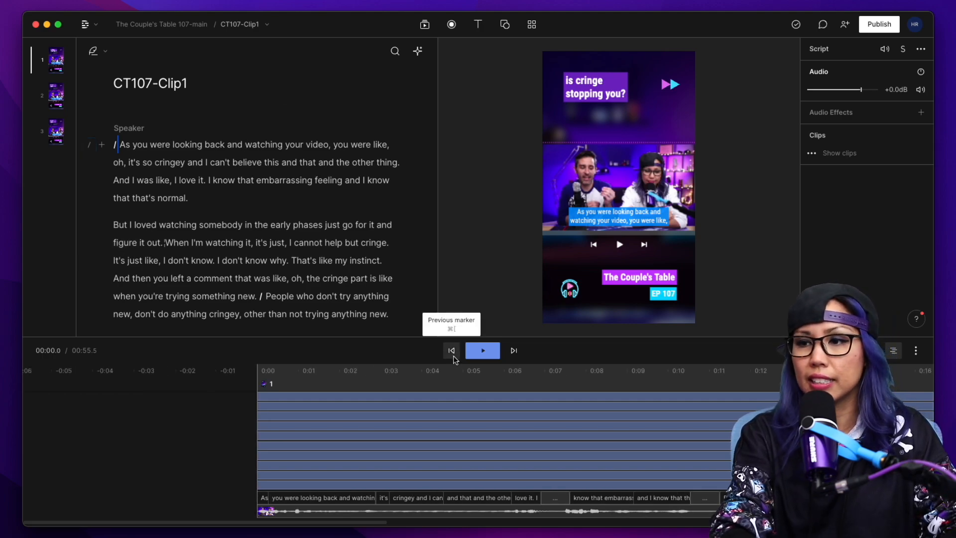
# Place the playhead at the end of the CT107-Clip1 timeline to check the clip's length.
pyautogui.hscroll(15, 417, 416)
pyautogui.hscroll(10, 417, 416)
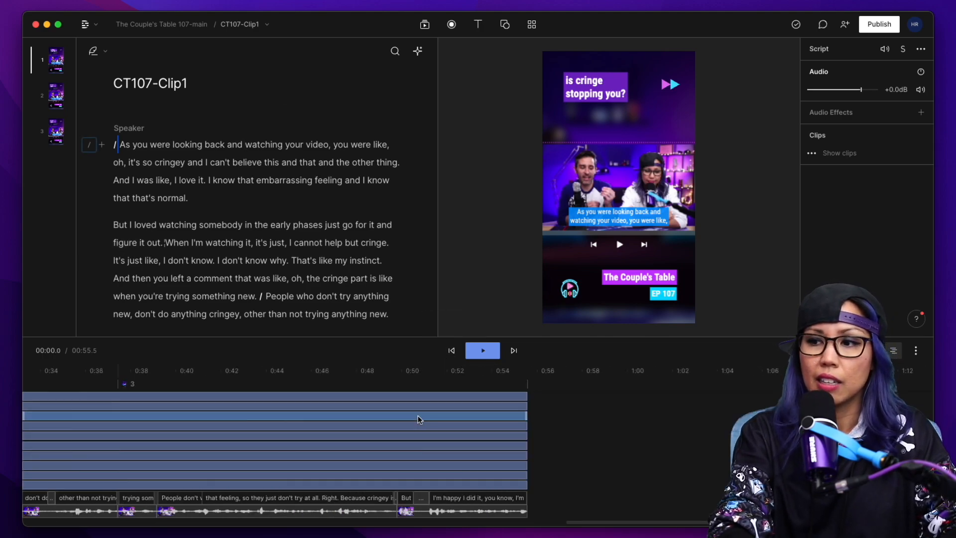
pyautogui.click(531, 383)
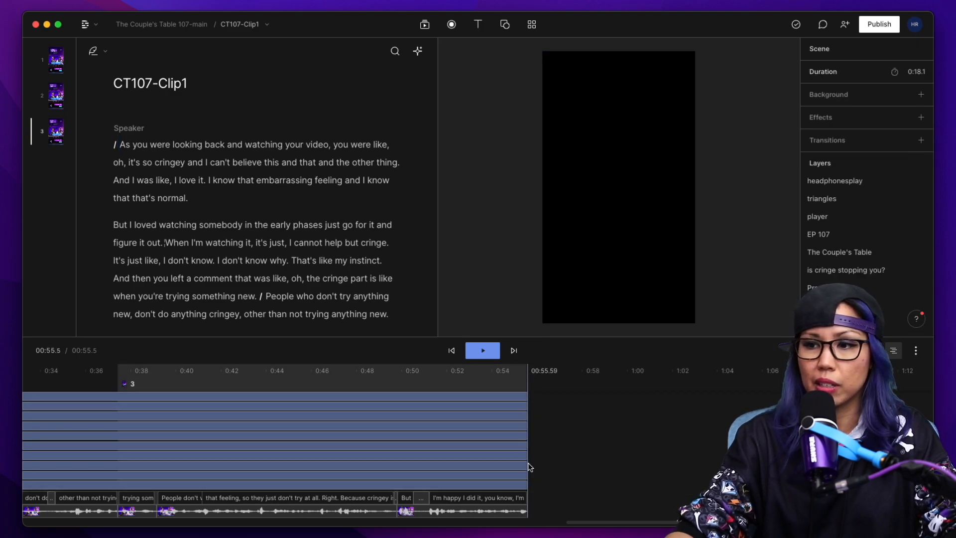
# Open the CT107-Clip2 composition and play it from the script's second paragraph.
pyautogui.click(249, 25)
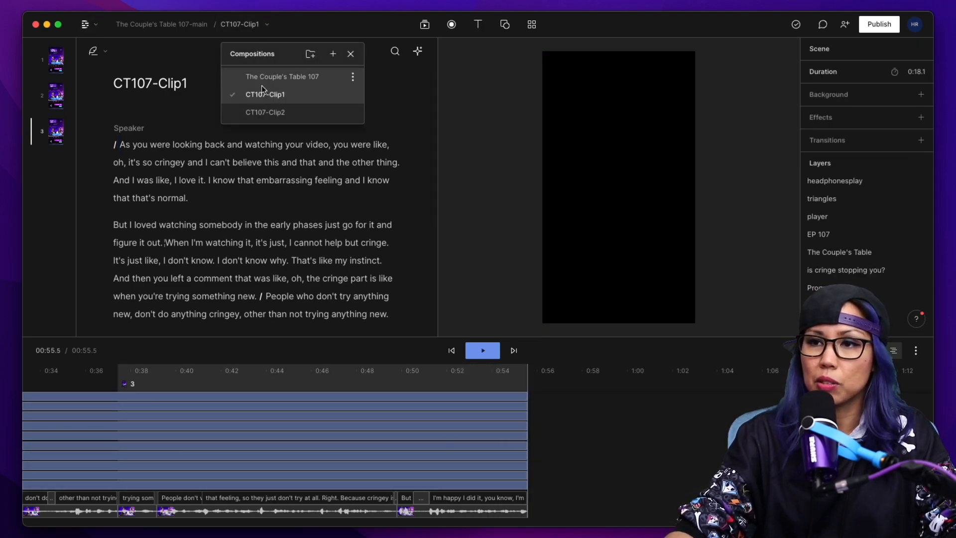
pyautogui.click(266, 114)
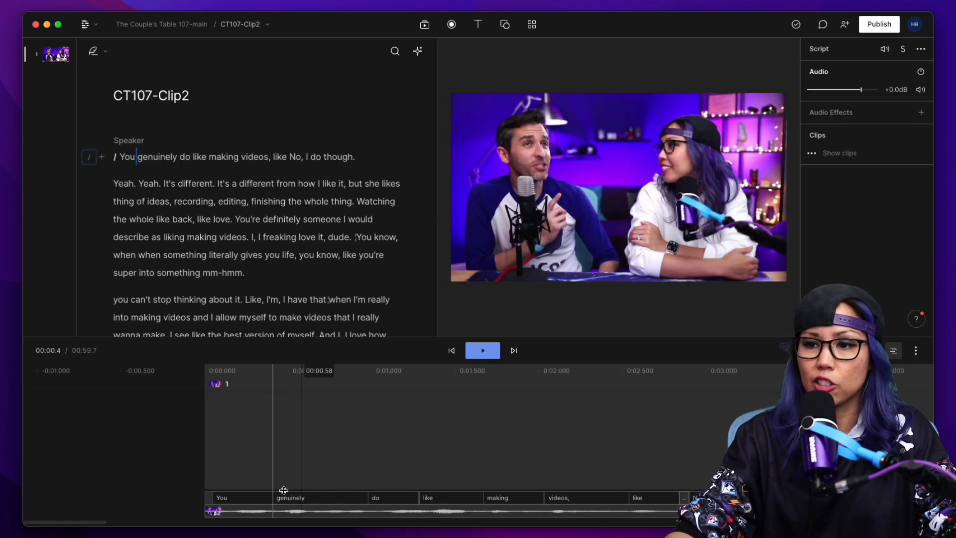
pyautogui.doubleClick(230, 202)
pyautogui.press('space')
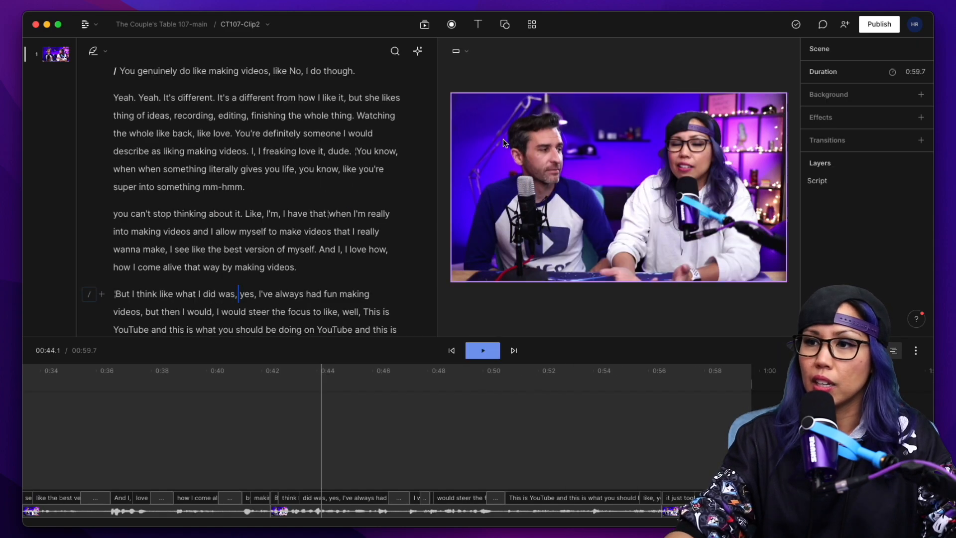
# Change the CT107-Clip2 frame from landscape to the Portrait 9:16 format.
pyautogui.click(504, 143)
pyautogui.click(456, 53)
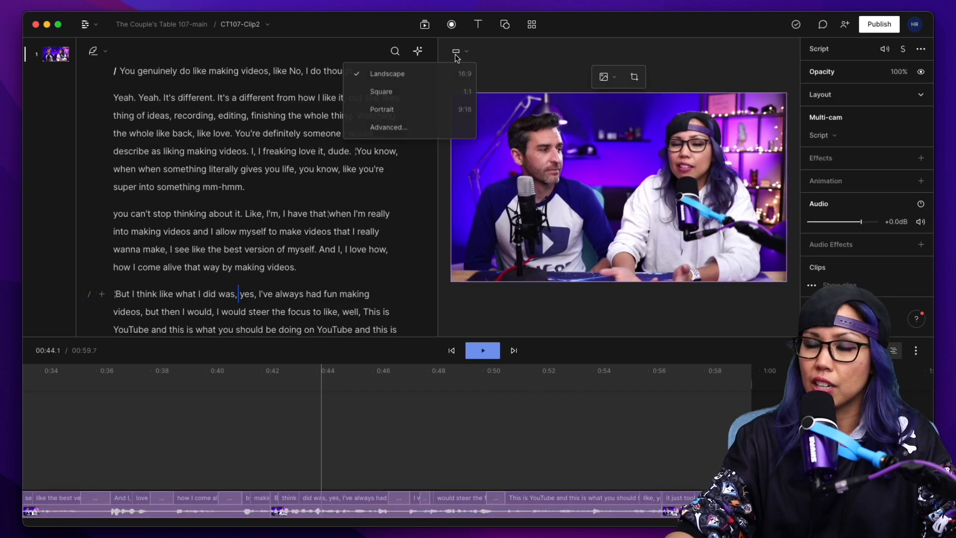
pyautogui.click(441, 113)
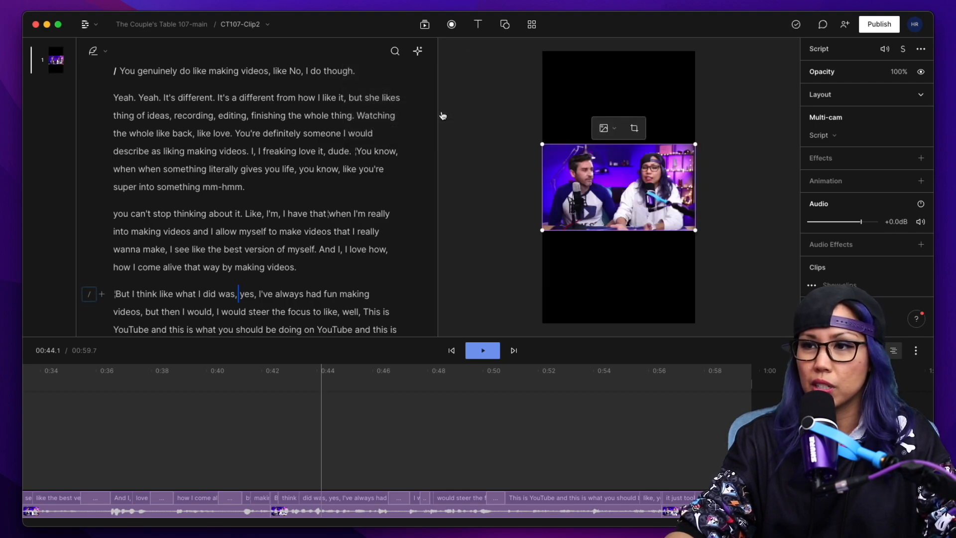
pyautogui.click(514, 137)
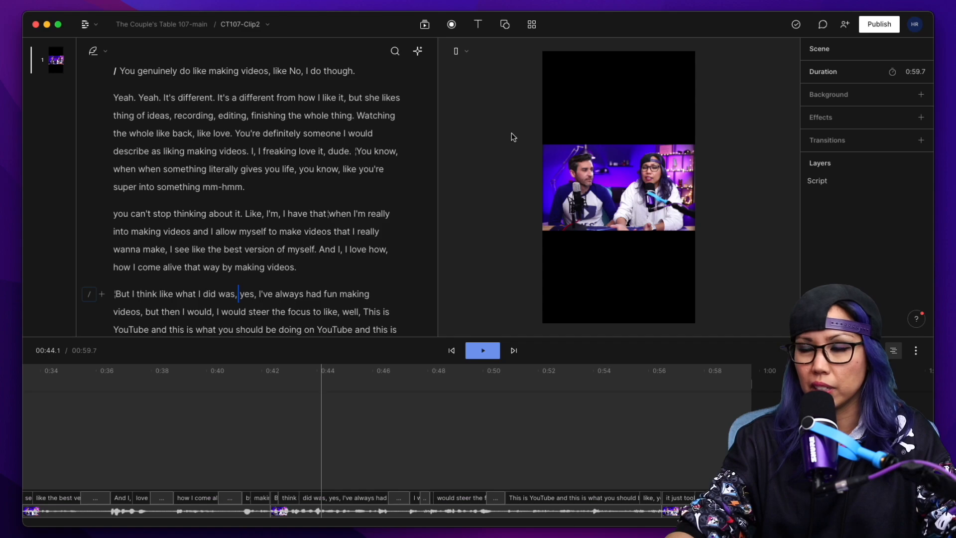
# Return from CT107-Clip1 to the CT107-Clip2 composition.
pyautogui.moveTo(220, 374); pyautogui.dragTo(264, 374)
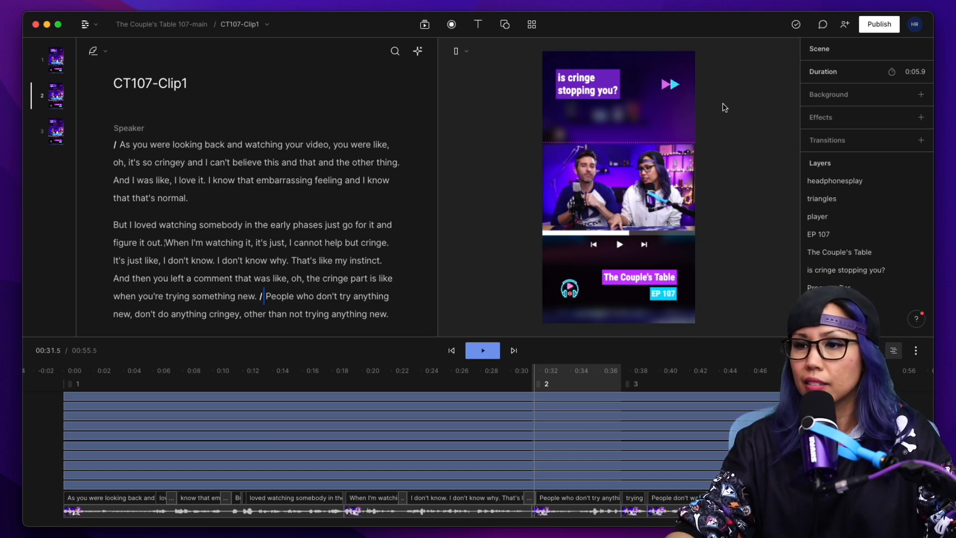
pyautogui.click(254, 30)
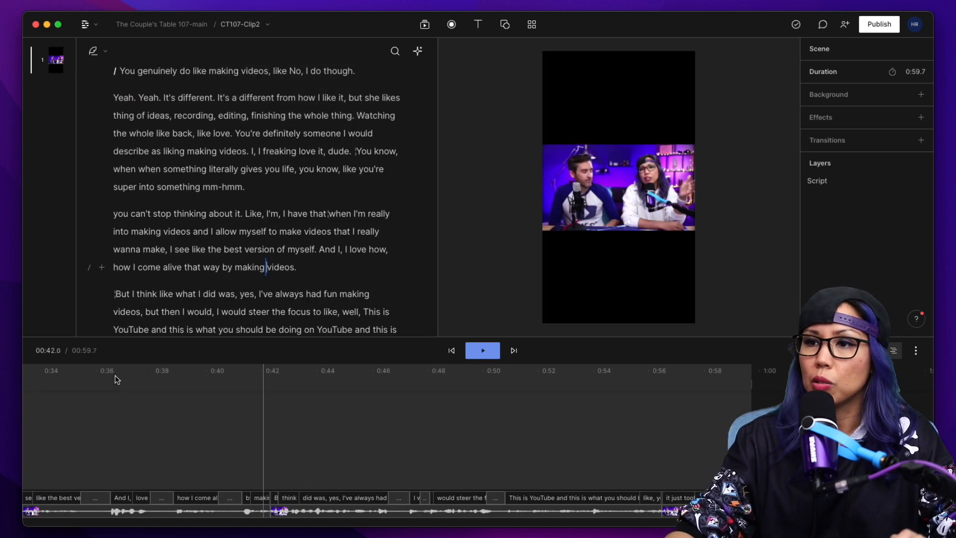
pyautogui.click(248, 109)
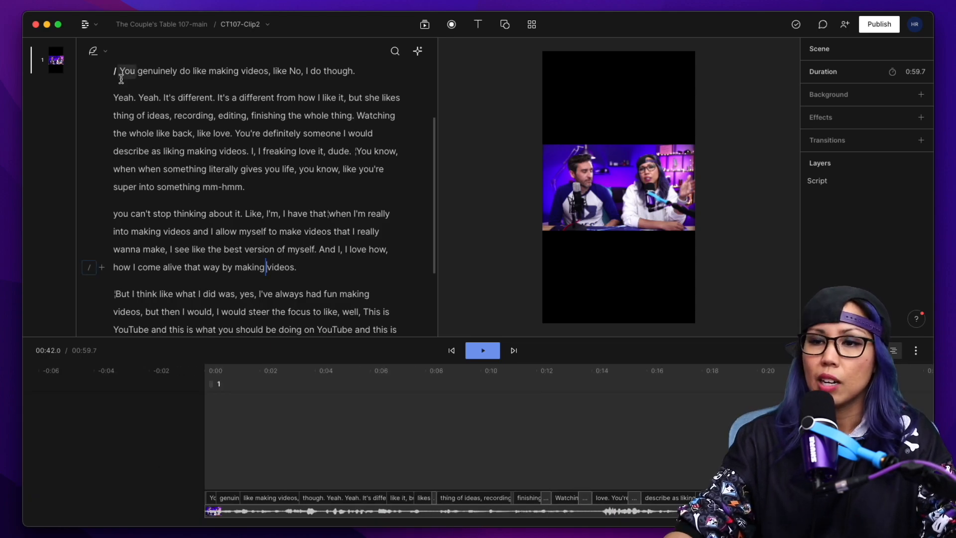
# Select the whole CT107-Clip2 script and insert a captions layer across it.
pyautogui.click(120, 157)
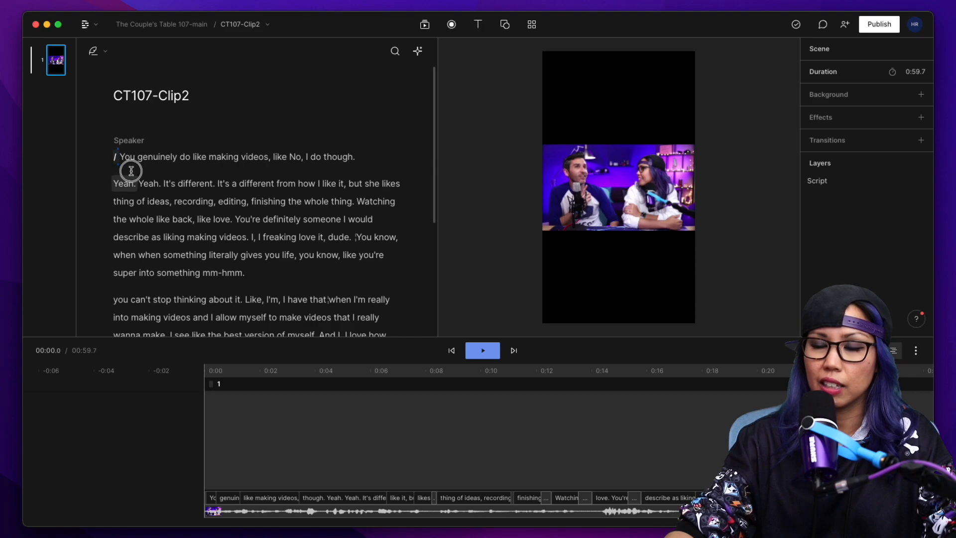
pyautogui.moveTo(119, 157); pyautogui.dragTo(381, 265)
pyautogui.press('super+k')
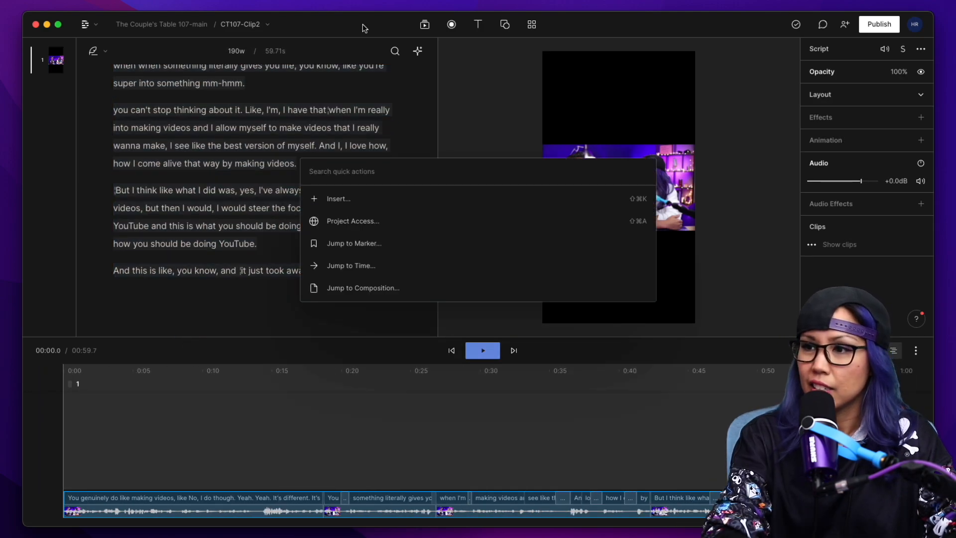
pyautogui.click(352, 200)
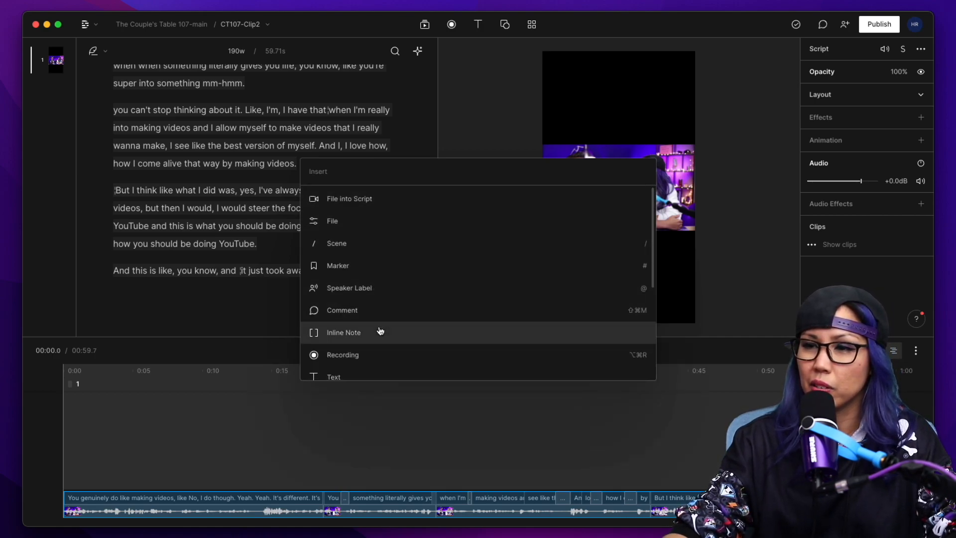
pyautogui.scroll(-3, 380, 332)
pyautogui.click(344, 297)
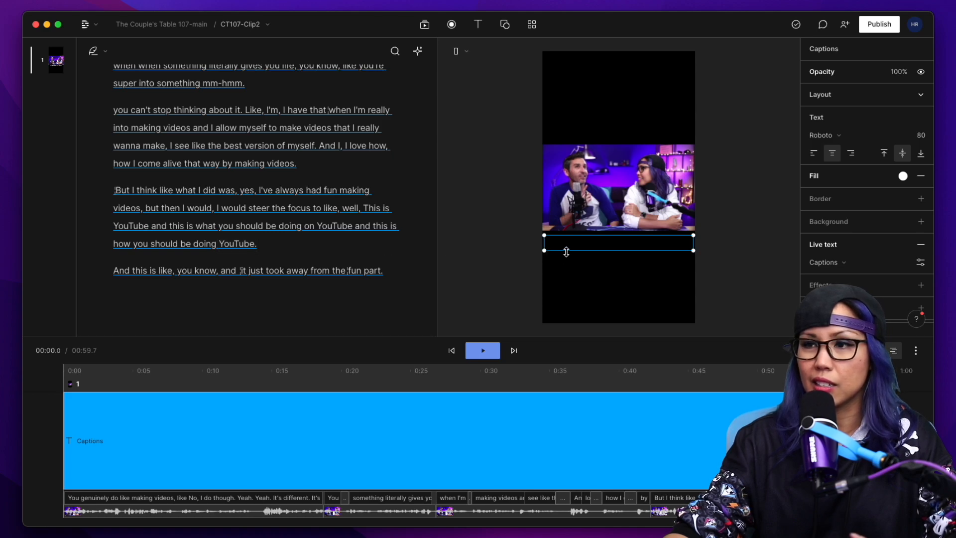
# Move the captions box up over the lower part of the video and preview it from about five seconds.
pyautogui.moveTo(581, 241); pyautogui.dragTo(584, 217)
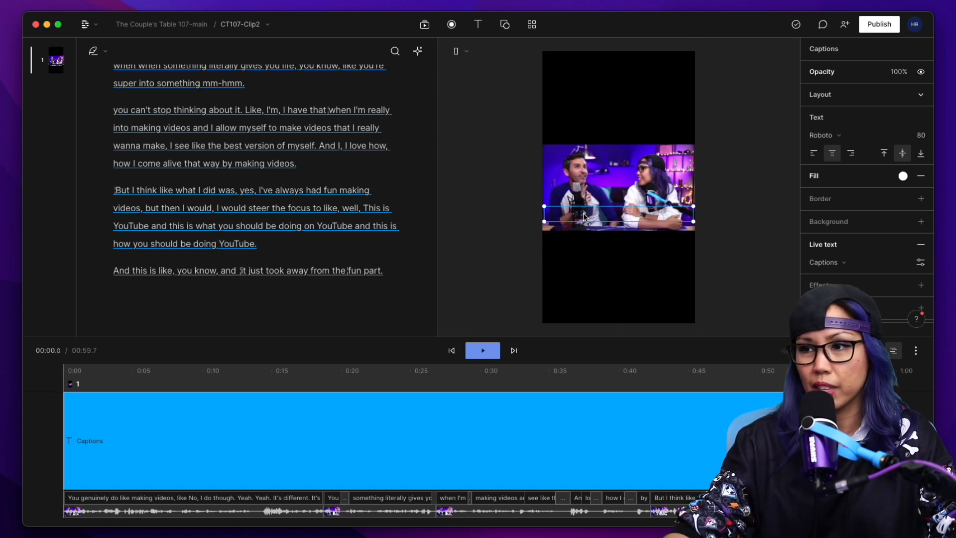
pyautogui.click(134, 381)
pyautogui.press('space')
pyautogui.press('space')
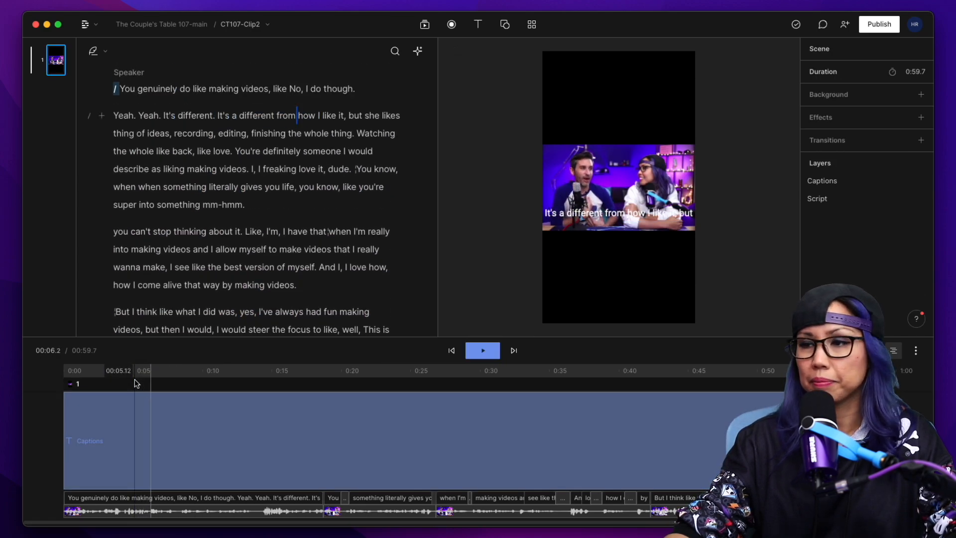
# Add a background to the captions and colour it purple.
pyautogui.click(626, 219)
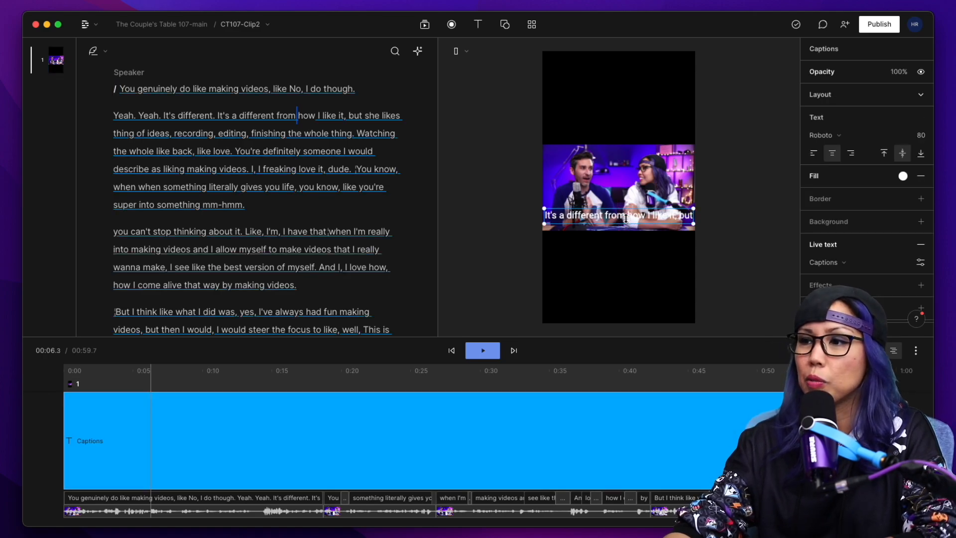
pyautogui.click(921, 222)
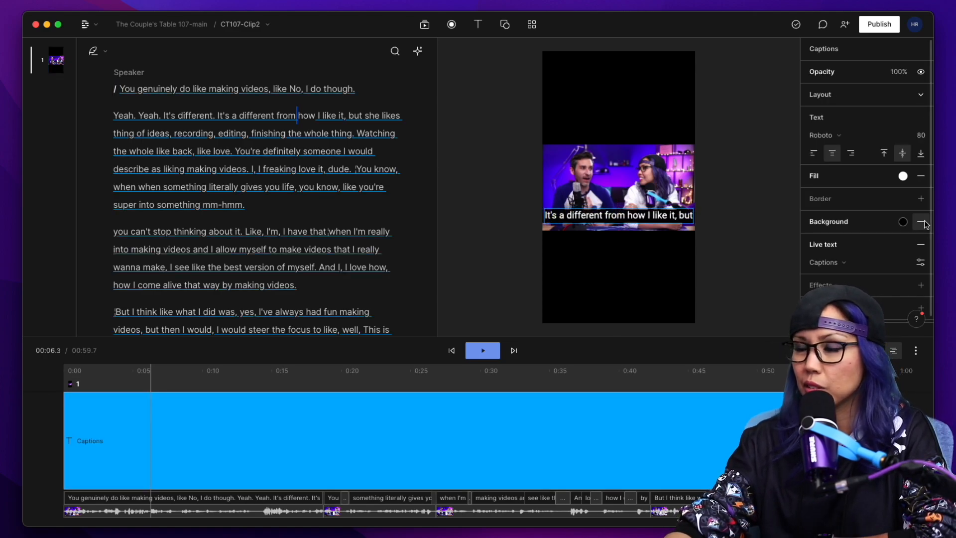
pyautogui.click(903, 222)
pyautogui.moveTo(899, 403); pyautogui.dragTo(891, 403)
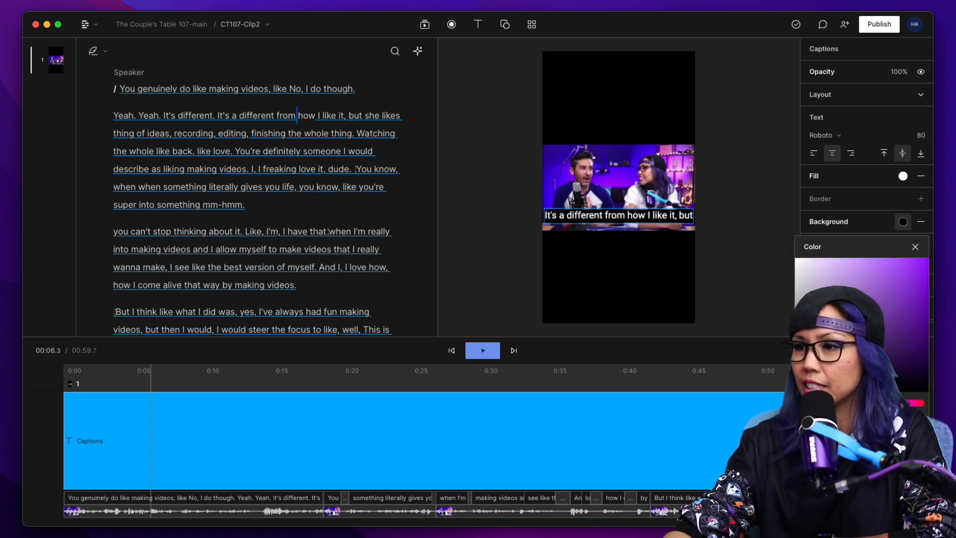
pyautogui.click(846, 448)
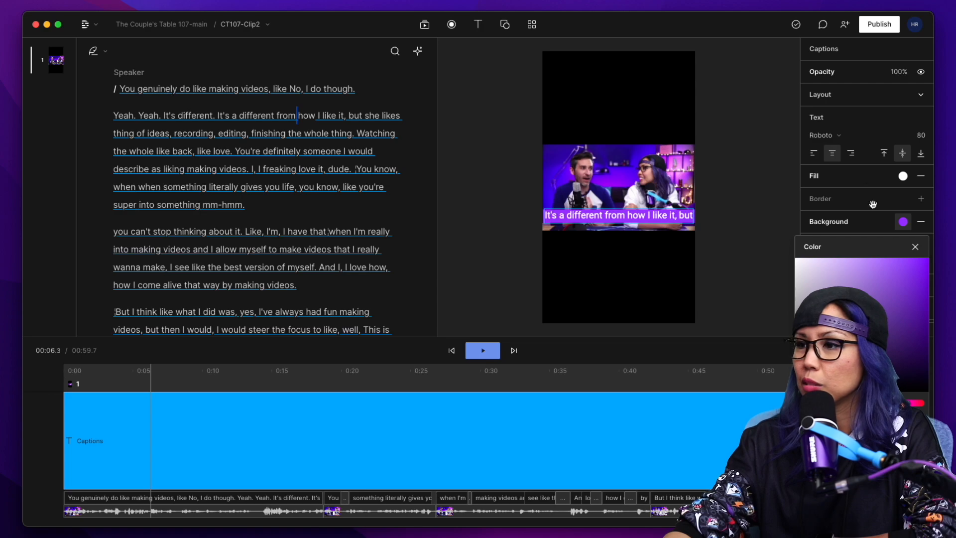
# Restyle the captions with Roboto Condensed at size 60 and a blue background, keeping them over the lower part of the video.
pyautogui.moveTo(547, 222); pyautogui.dragTo(575, 223)
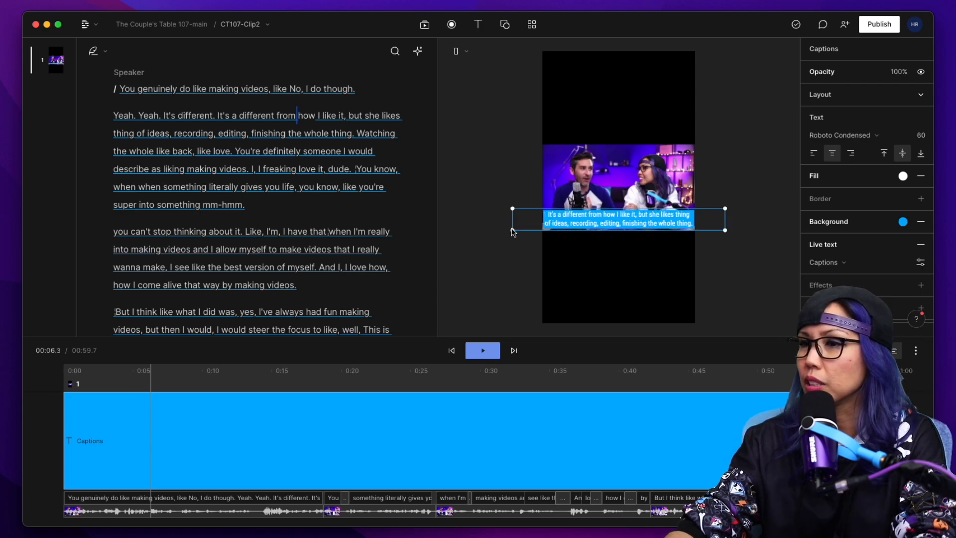
pyautogui.click(654, 222)
pyautogui.moveTo(647, 219); pyautogui.dragTo(630, 217)
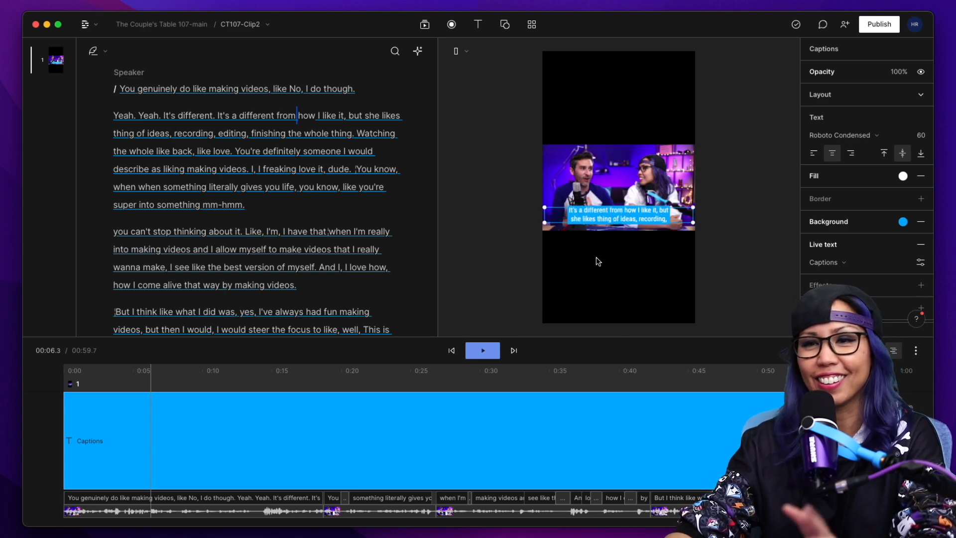
# Play CT107-Clip2 from the beginning to preview the restyled captions.
pyautogui.moveTo(150, 370); pyautogui.dragTo(63, 369)
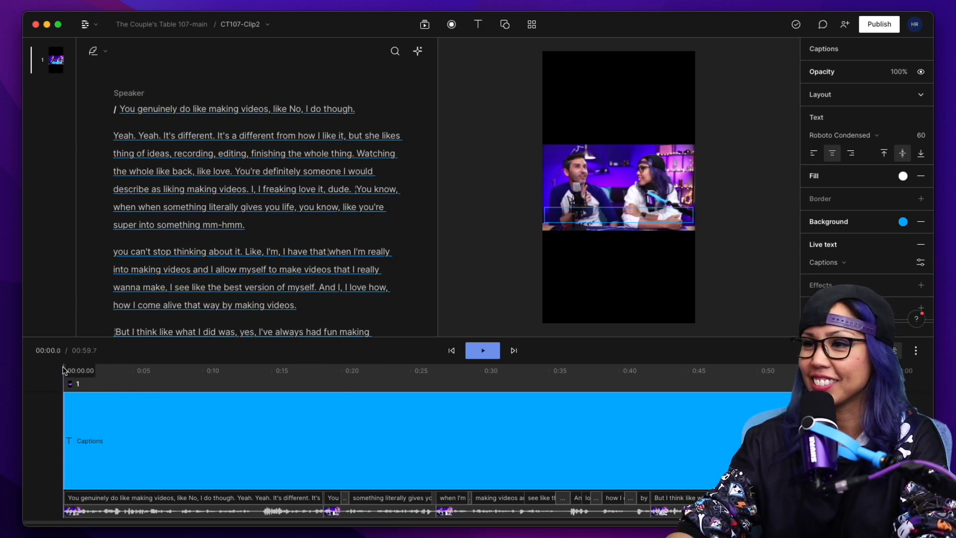
pyautogui.click(60, 371)
pyautogui.press('space')
pyautogui.press('space')
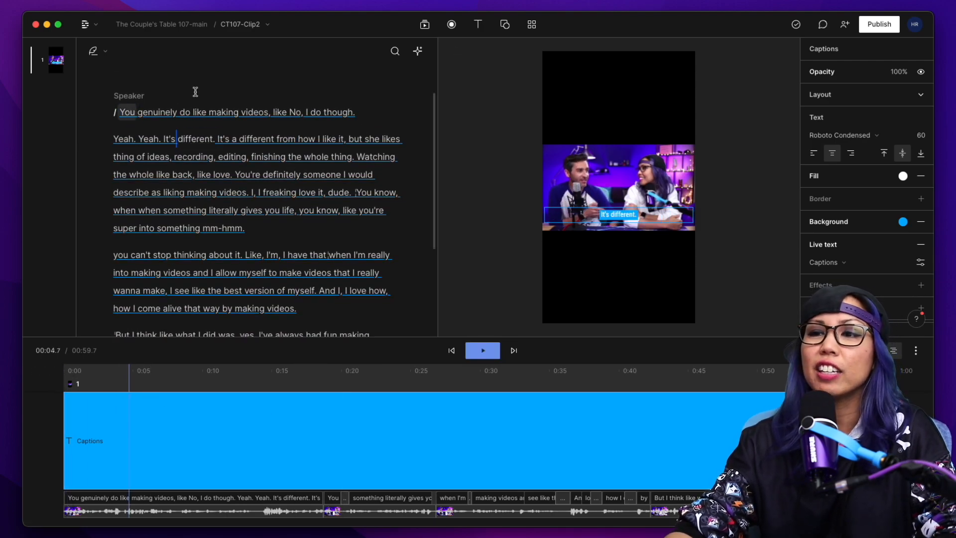
pyautogui.click(615, 220)
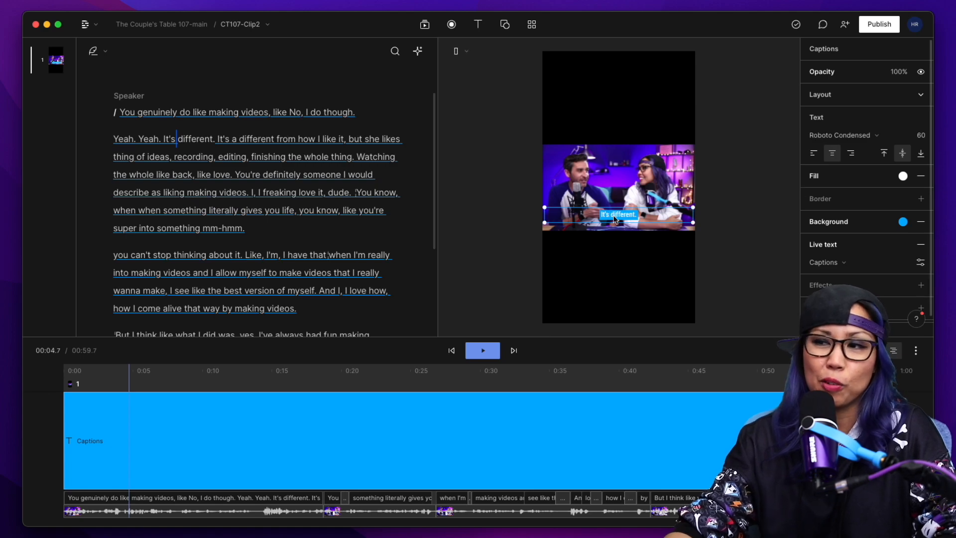
pyautogui.click(443, 246)
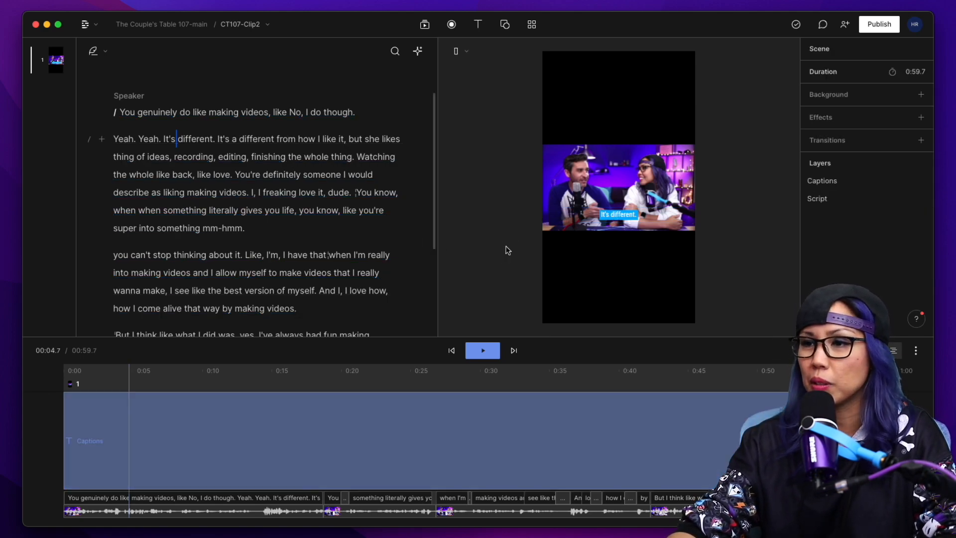
pyautogui.click(605, 95)
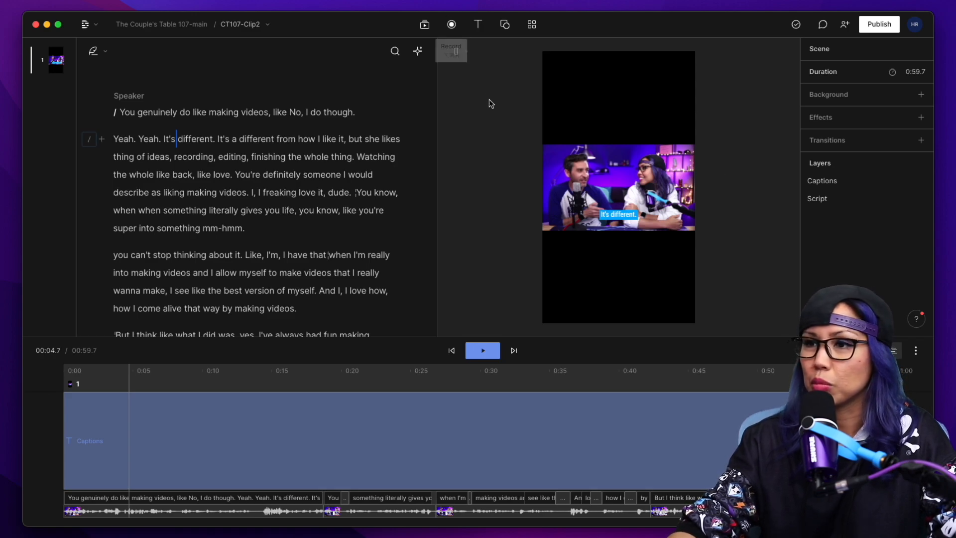
# Copy the CT-background-1 layer from CT107-Clip1 into the CT107-Clip2 composition.
pyautogui.click(246, 24)
pyautogui.click(259, 95)
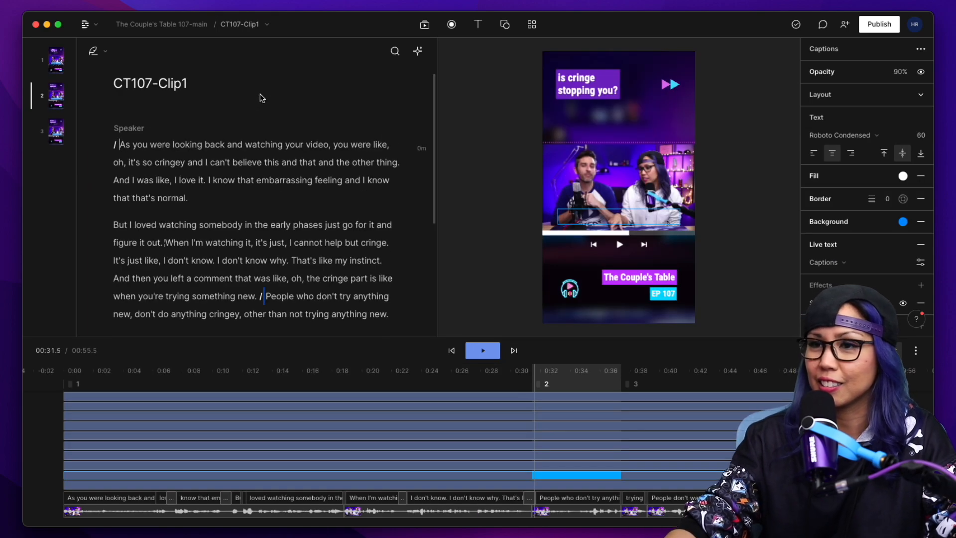
pyautogui.click(137, 396)
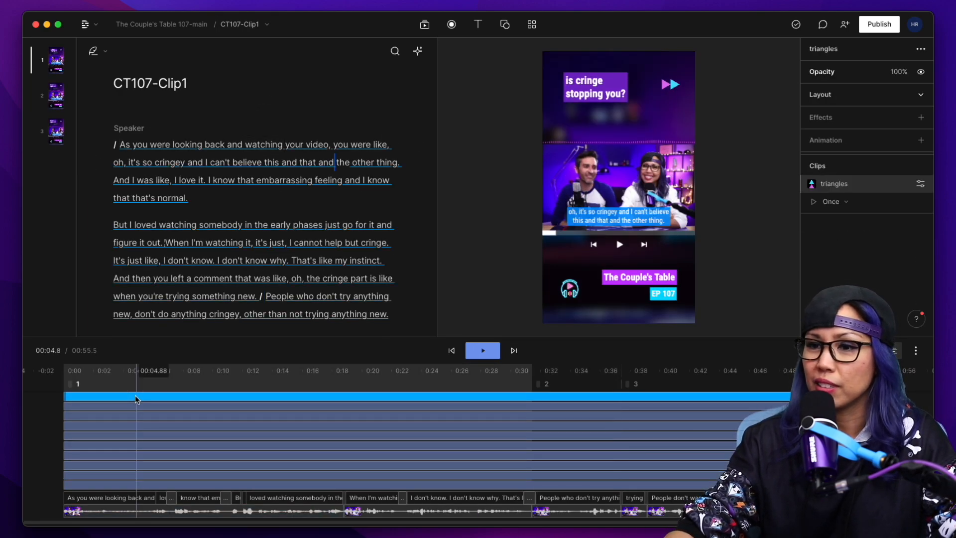
pyautogui.click(547, 84)
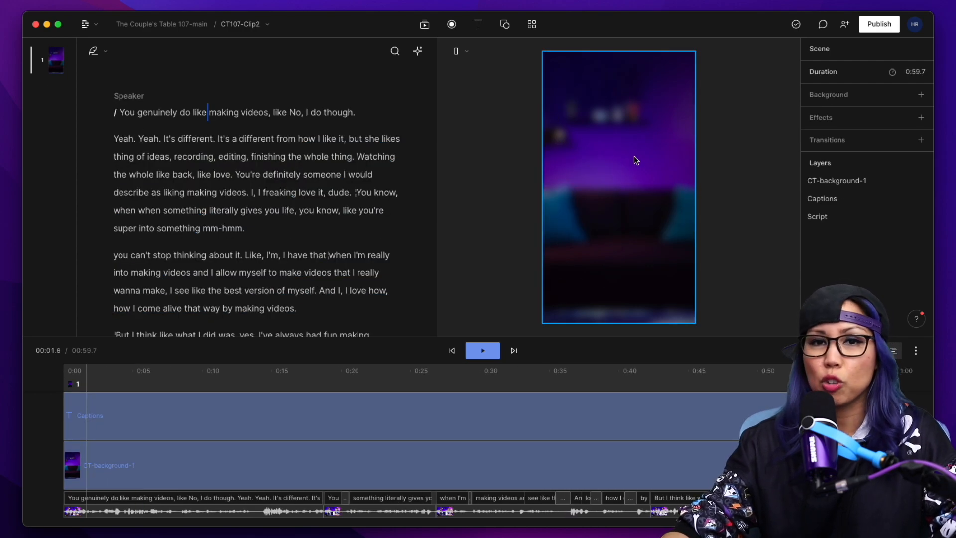
# Send the CT-background-1 layer to the back so it sits behind the video and captions.
pyautogui.rightClick(640, 146)
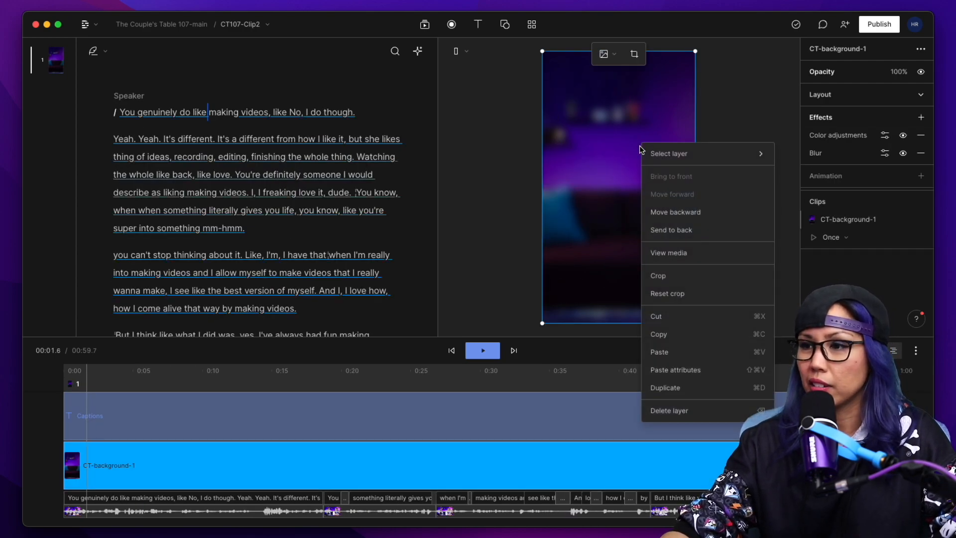
pyautogui.click(700, 230)
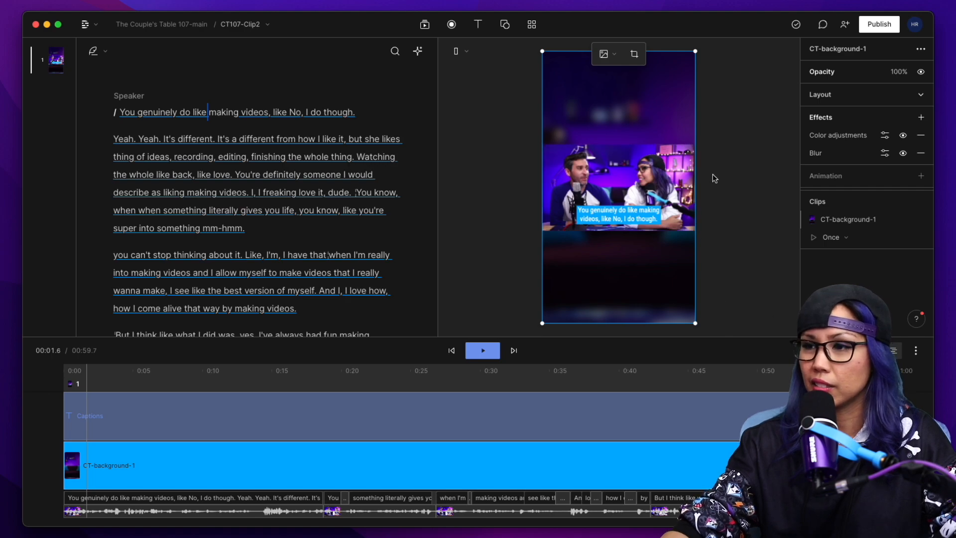
pyautogui.click(727, 157)
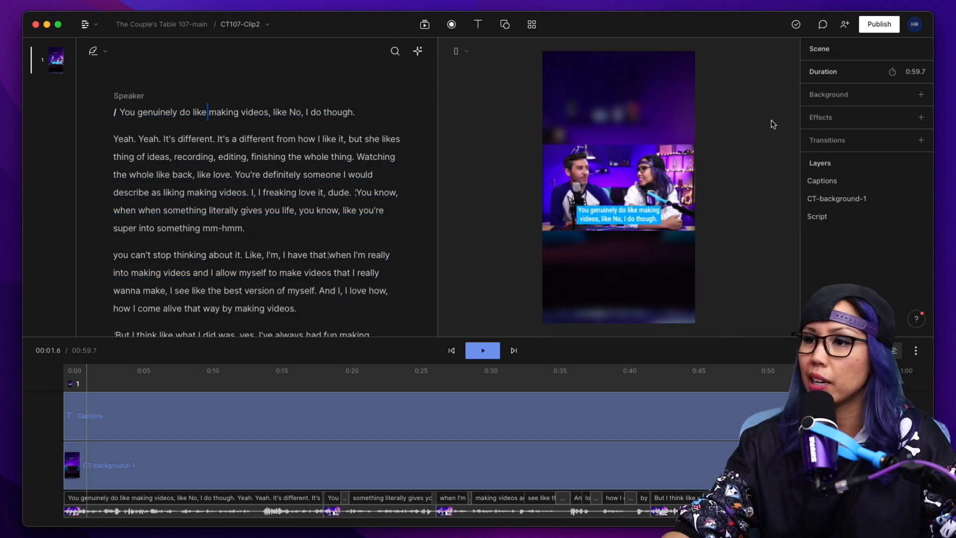
# Check the font and size of the "is cringe stopping you?" title in CT107-Clip1, returning to CT107-Clip2.
pyautogui.click(247, 25)
pyautogui.click(265, 94)
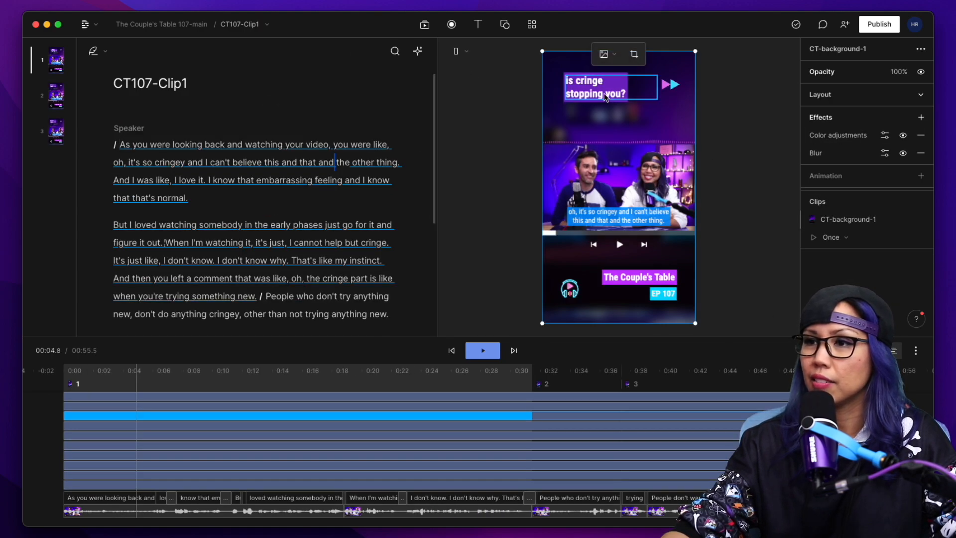
pyautogui.click(259, 30)
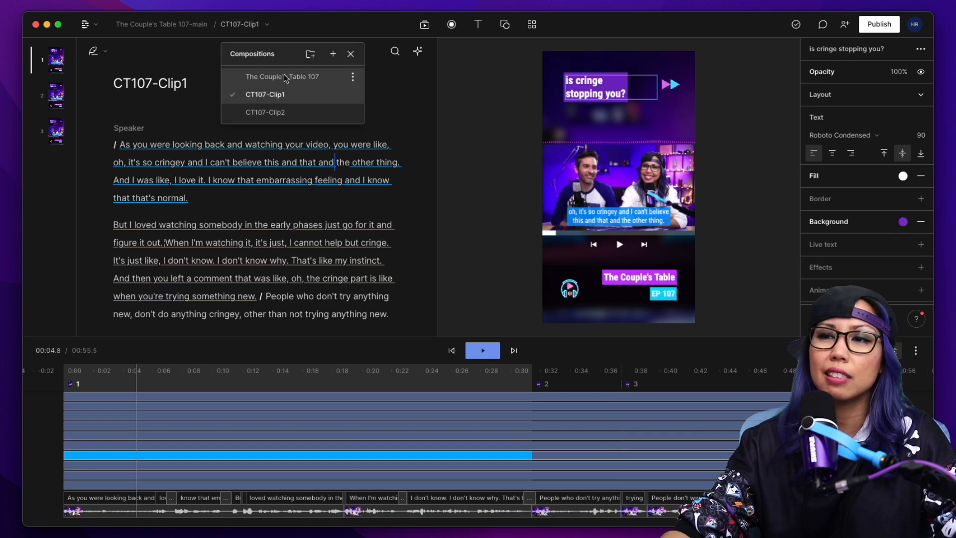
pyautogui.click(280, 111)
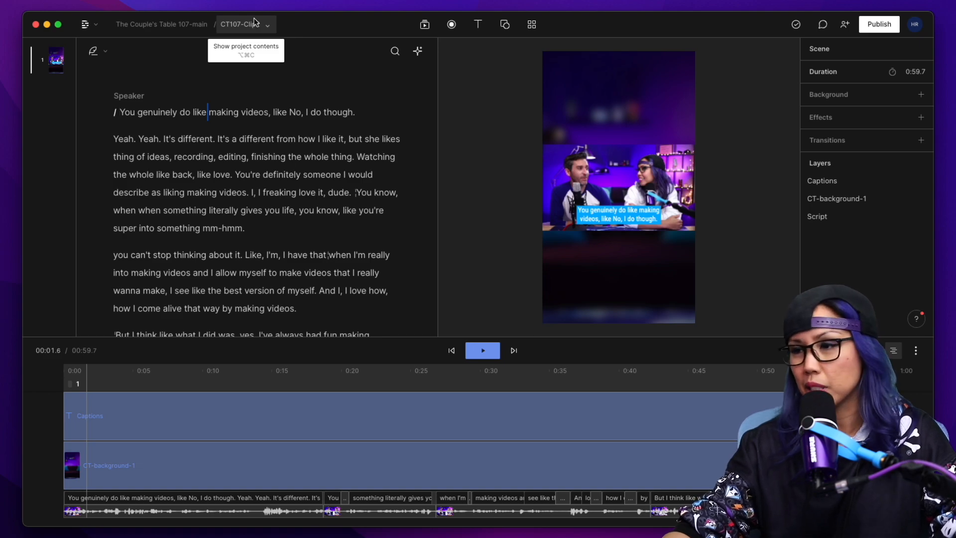
# Add a title above the speakers in CT107-Clip2 reading "do i enjoy making youtube videos?".
pyautogui.click(477, 25)
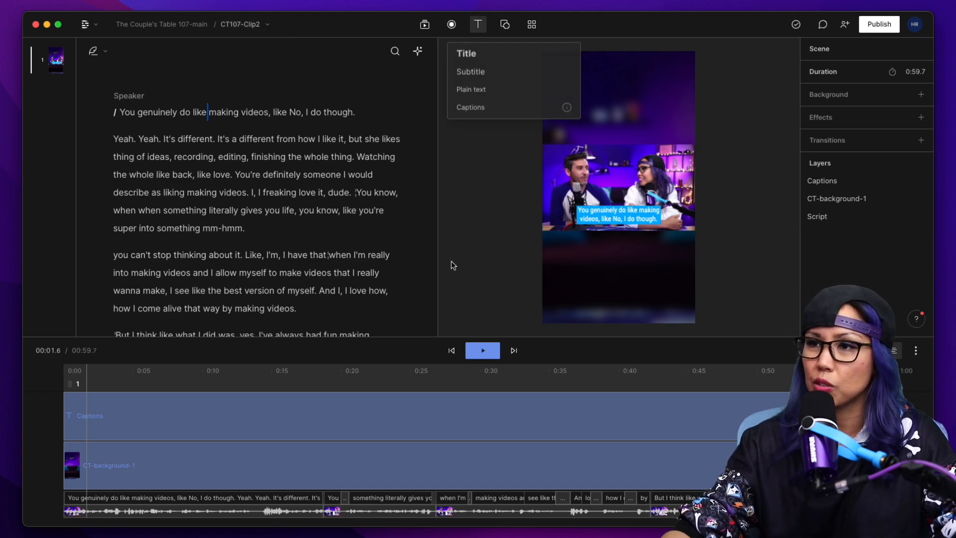
pyautogui.click(471, 54)
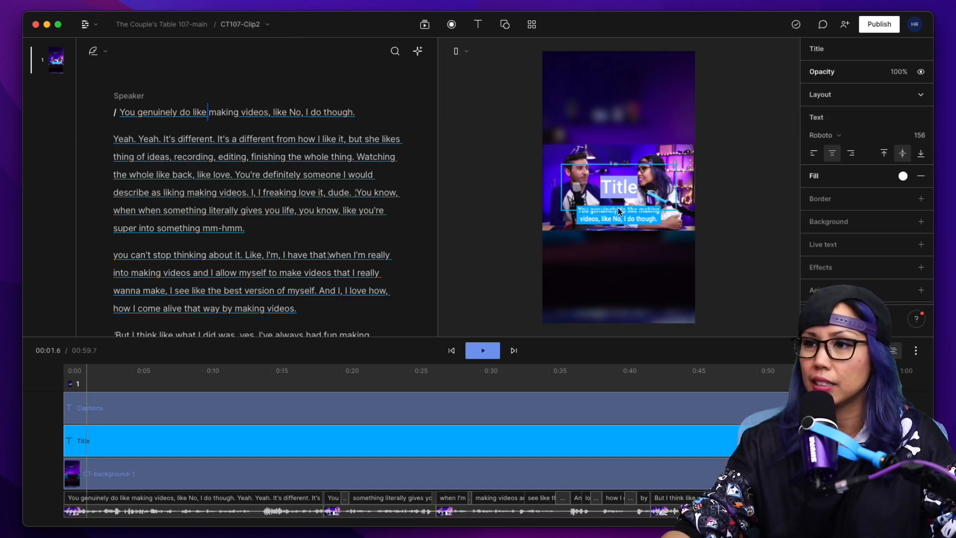
pyautogui.click(469, 194)
pyautogui.moveTo(627, 188); pyautogui.dragTo(616, 97)
pyautogui.doubleClick(616, 98)
pyautogui.write('do i enjoy ')
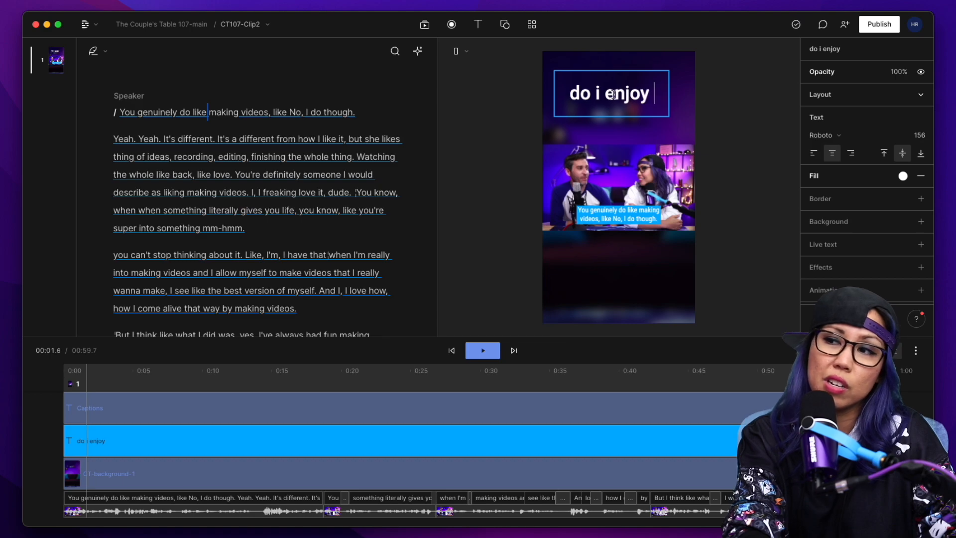
pyautogui.write('making youtube vid')
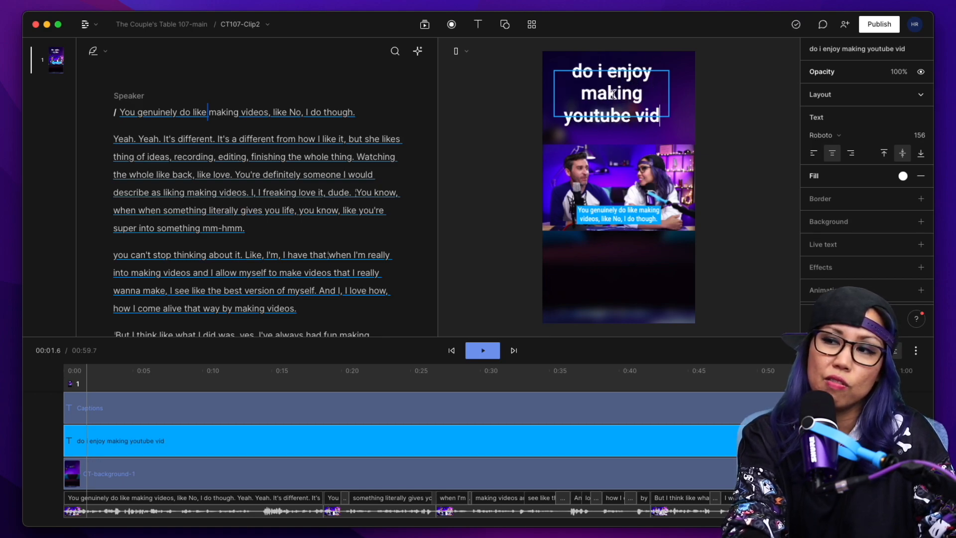
pyautogui.write('eos?')
# Set the title text to size 90 and give it a purple background.
pyautogui.press('super+a')
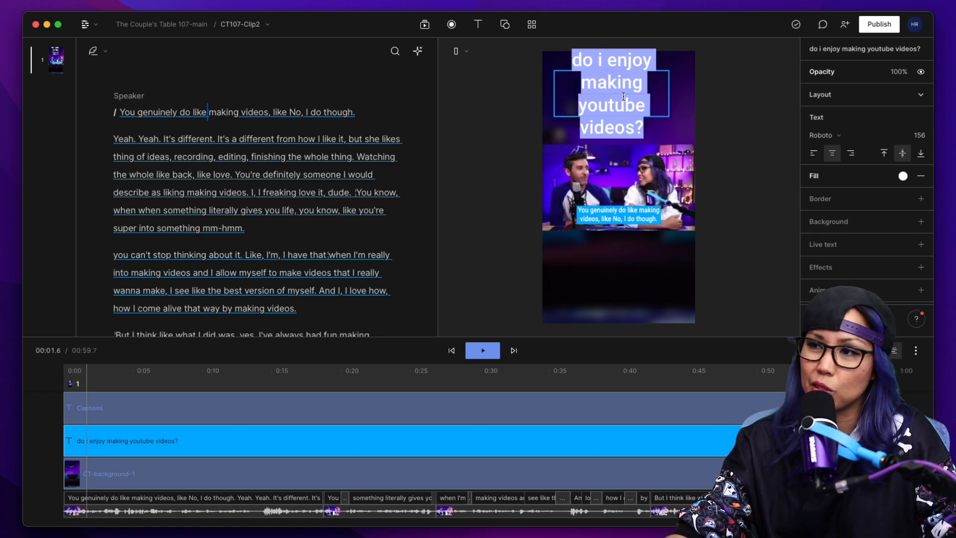
pyautogui.moveTo(914, 136)
pyautogui.mouseDown()
pyautogui.moveTo(889, 136)
pyautogui.moveTo(914, 139)
pyautogui.mouseUp()
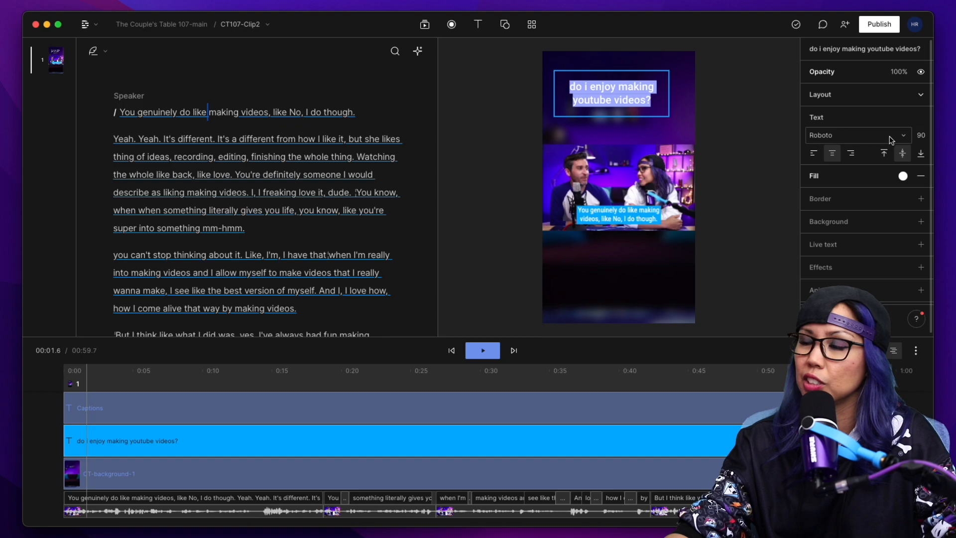
pyautogui.click(903, 176)
pyautogui.click(903, 177)
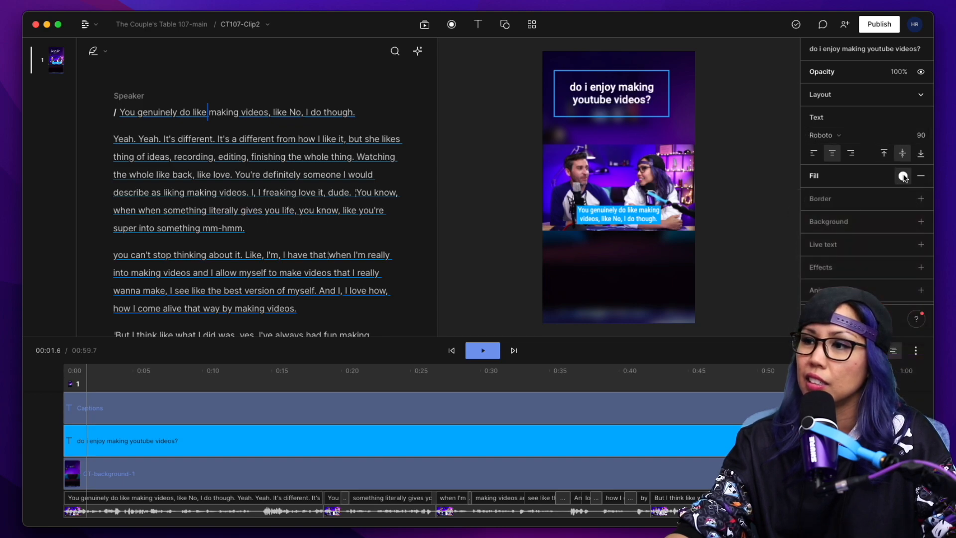
pyautogui.click(920, 224)
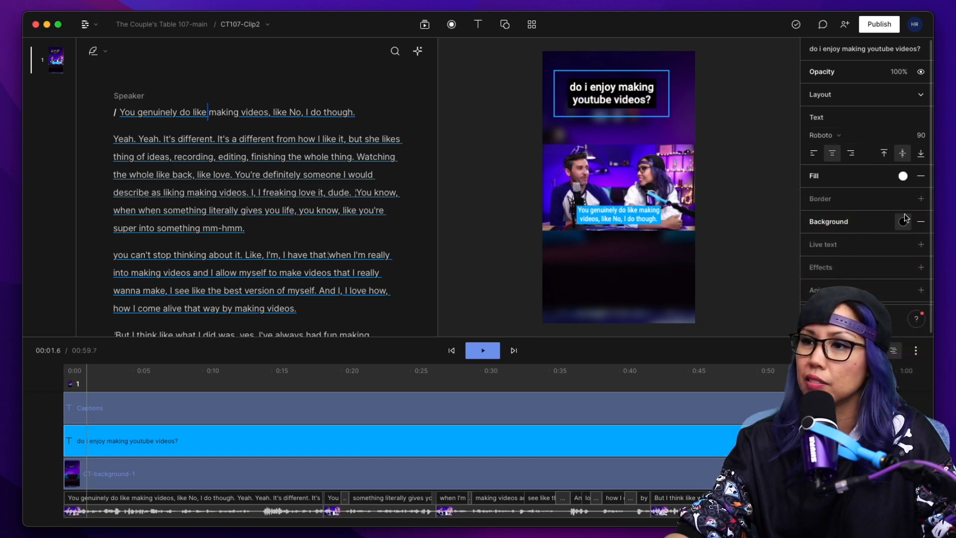
pyautogui.click(902, 221)
pyautogui.click(836, 460)
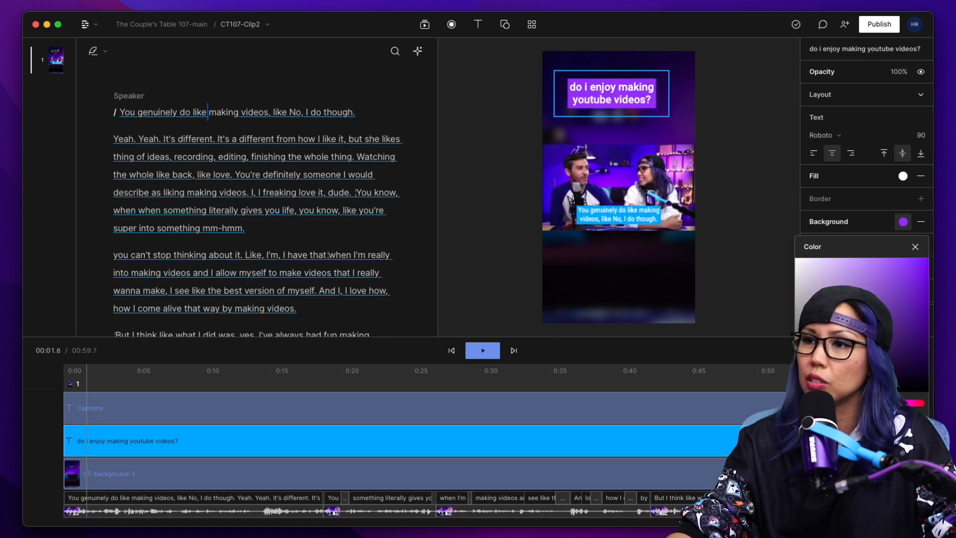
pyautogui.click(754, 156)
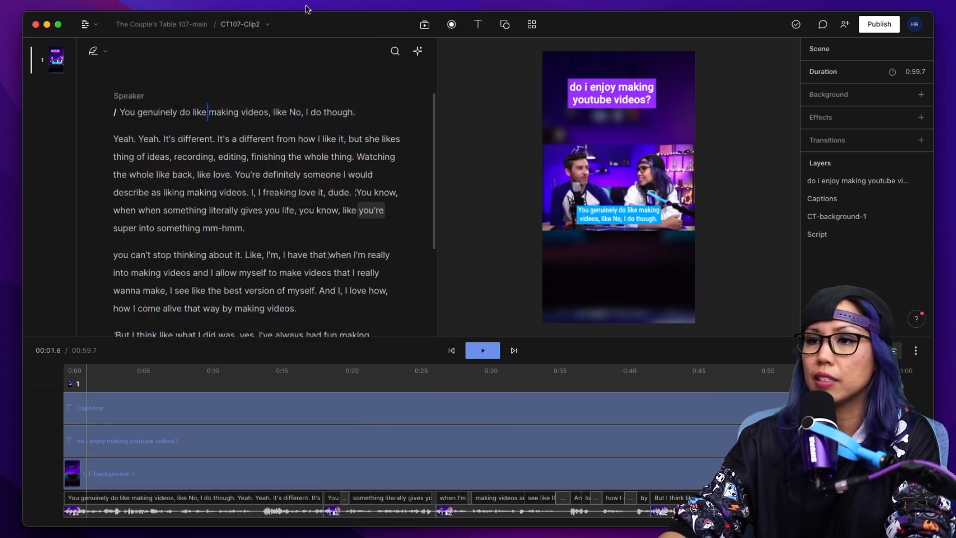
# In CT107-Clip1, move the title, triangles, headphones logo, The Couple's Table label and EP 107 label inward from the frame's edges.
pyautogui.click(254, 23)
pyautogui.click(258, 89)
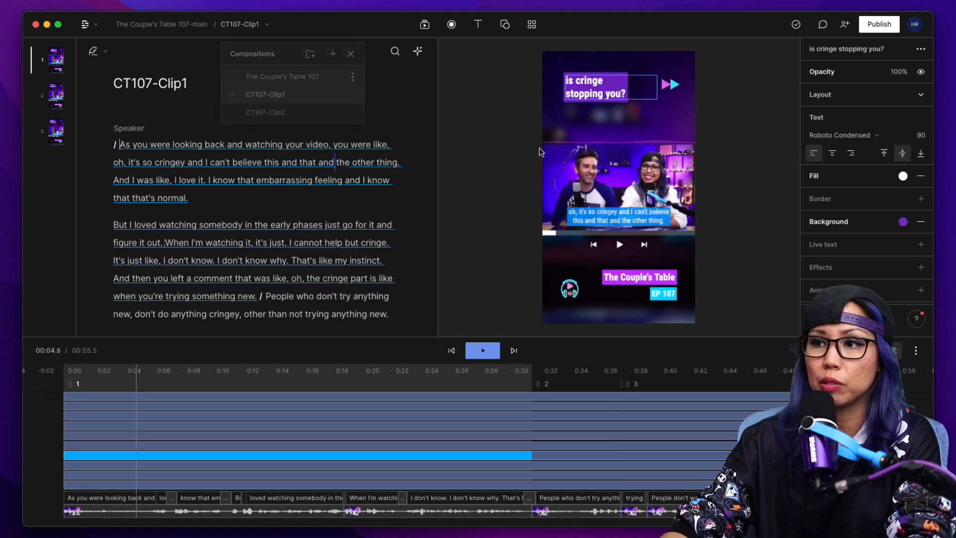
pyautogui.click(669, 86)
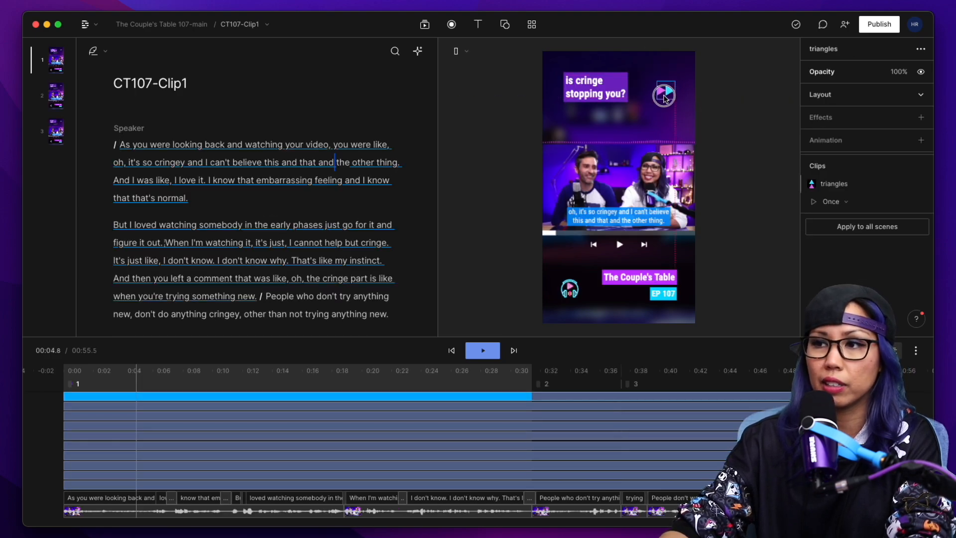
pyautogui.moveTo(602, 93); pyautogui.dragTo(610, 102)
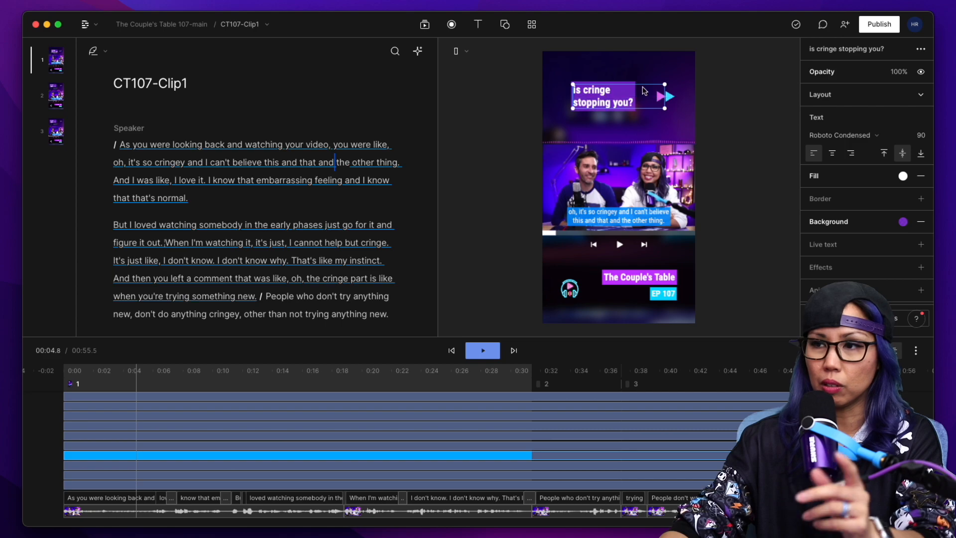
pyautogui.moveTo(568, 294); pyautogui.dragTo(579, 290)
pyautogui.click(649, 285)
pyautogui.moveTo(659, 275)
pyautogui.mouseDown()
pyautogui.moveTo(650, 270)
pyautogui.moveTo(664, 292)
pyautogui.moveTo(653, 268)
pyautogui.moveTo(656, 288)
pyautogui.mouseUp()
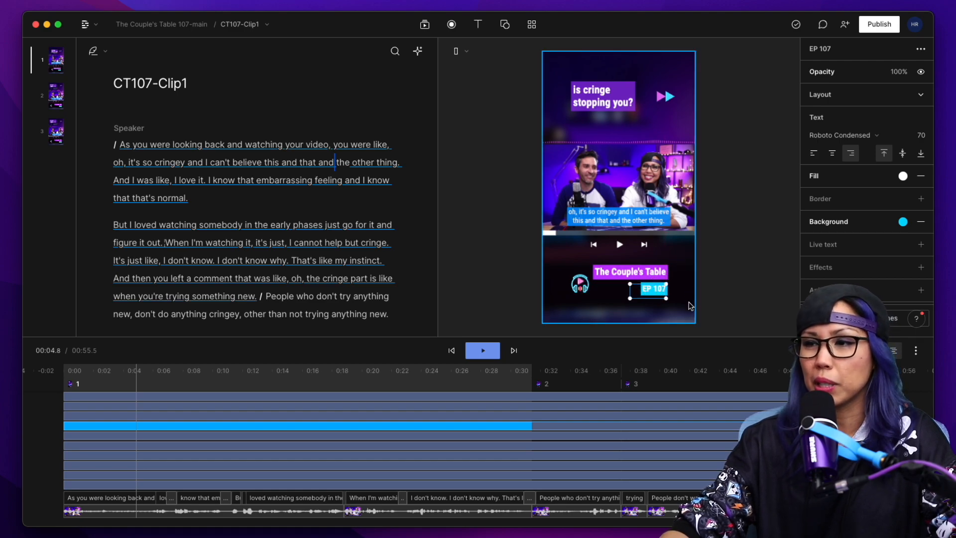
pyautogui.click(600, 305)
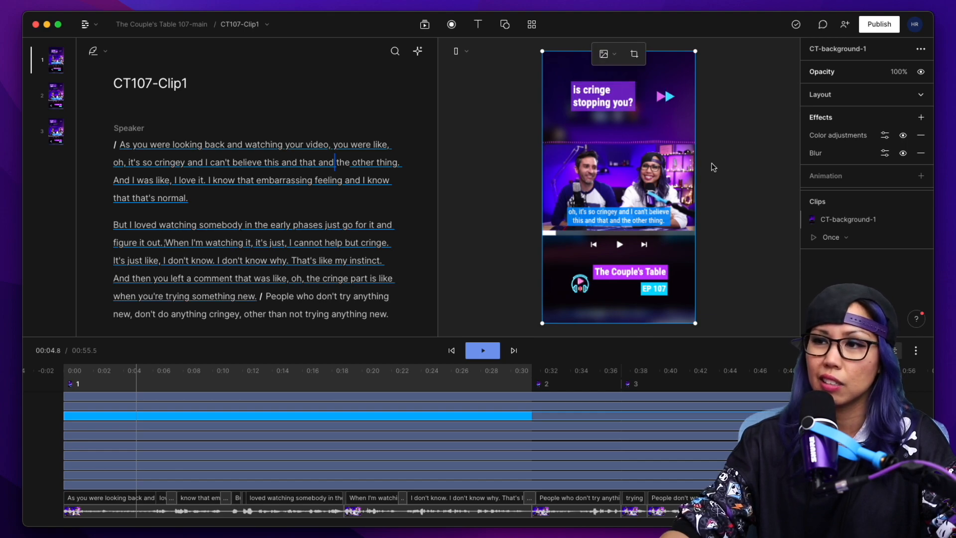
pyautogui.click(714, 125)
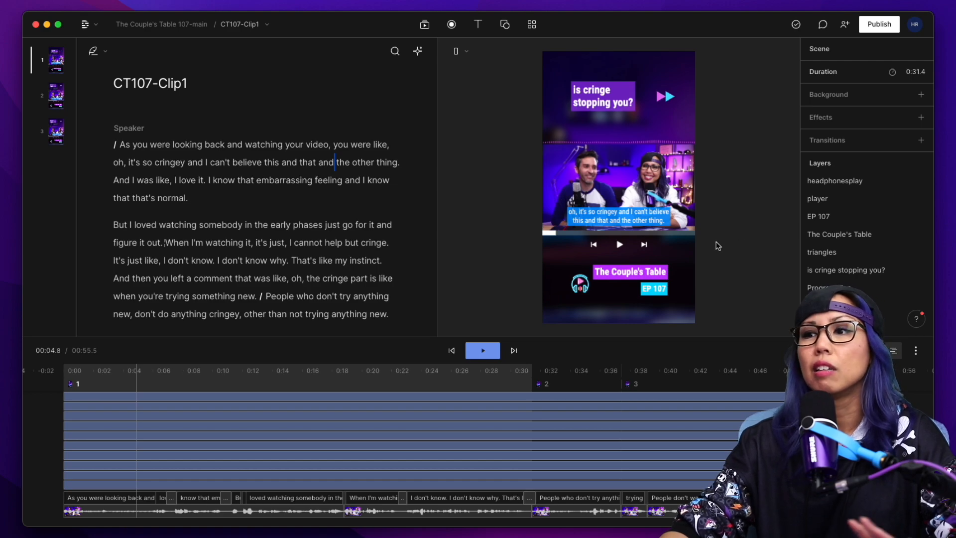
# Return to CT107-Clip2, reduce its title to size 82 and centre it above the speakers.
pyautogui.click(580, 285)
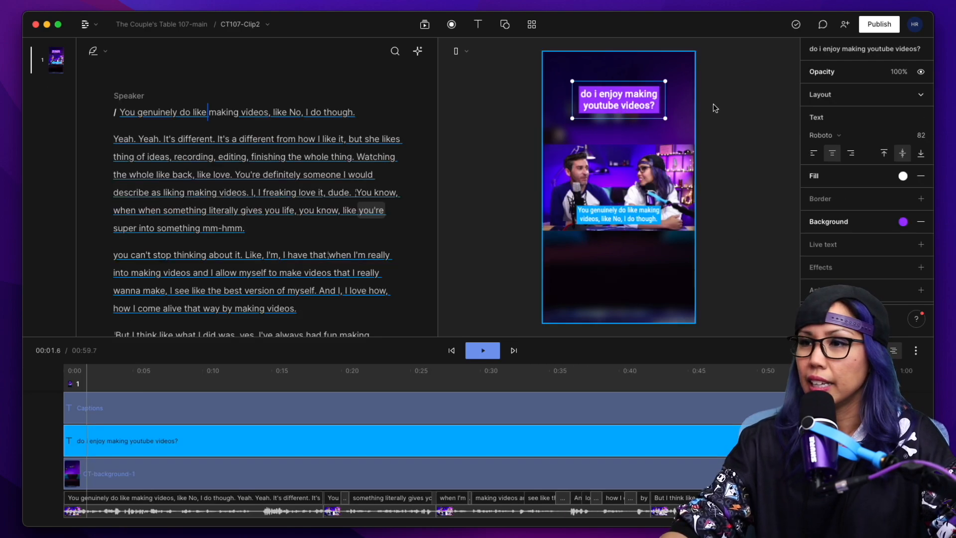
pyautogui.click(718, 106)
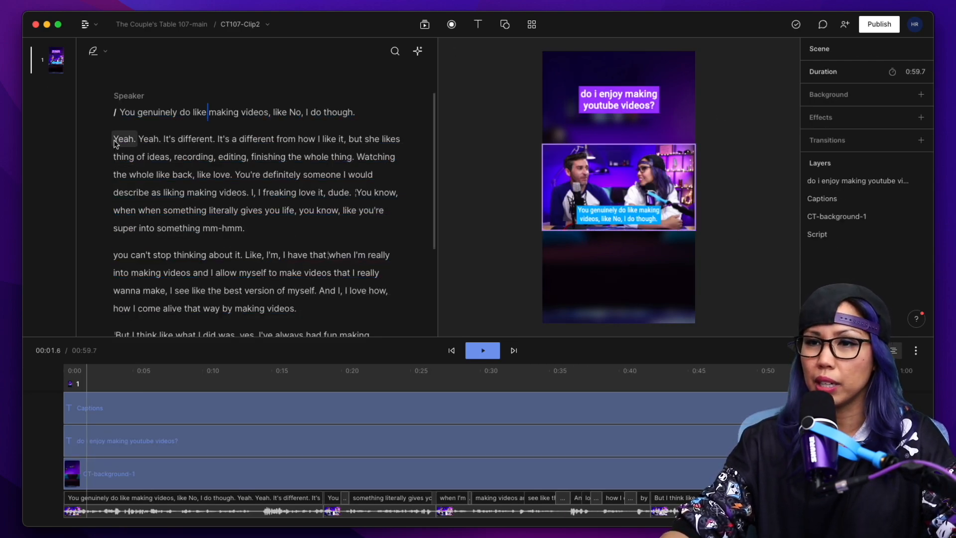
# Select the whole CT107-Clip2 script and insert a Waveform layer over it.
pyautogui.moveTo(116, 111); pyautogui.dragTo(229, 283)
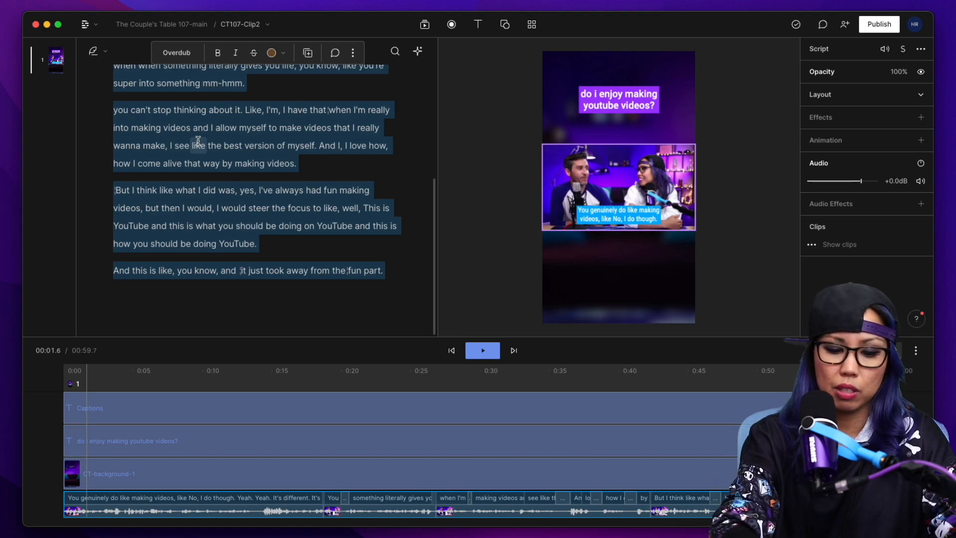
pyautogui.press('super+k')
pyautogui.click(387, 199)
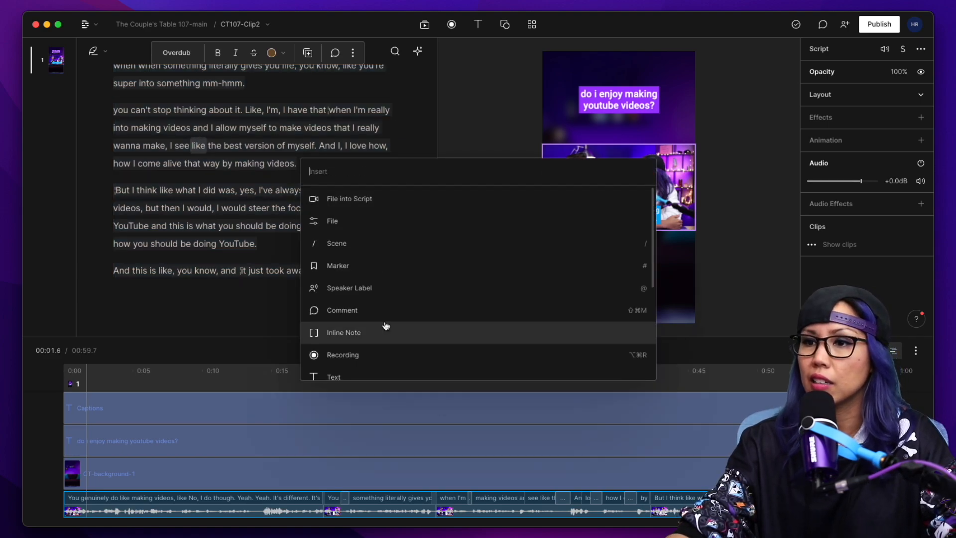
pyautogui.scroll(-5, 381, 360)
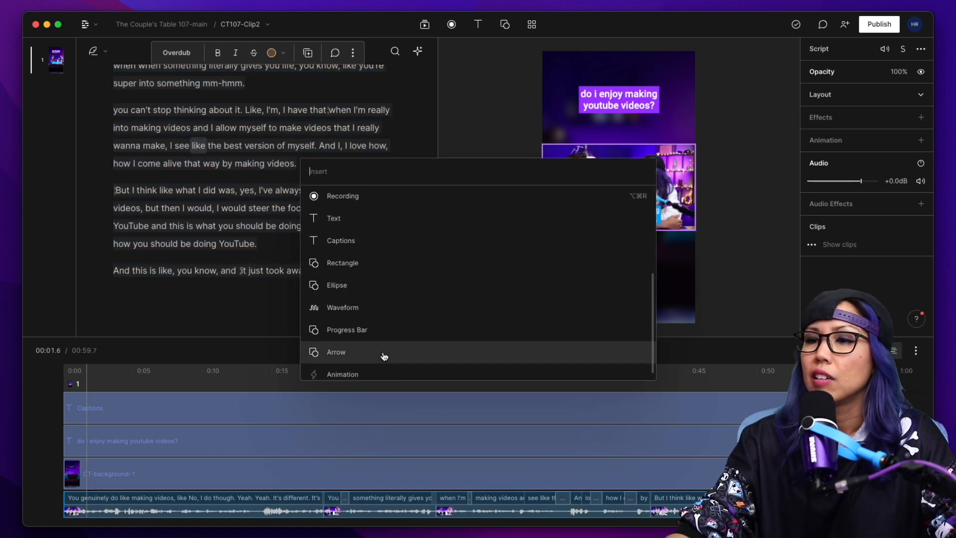
pyautogui.click(361, 302)
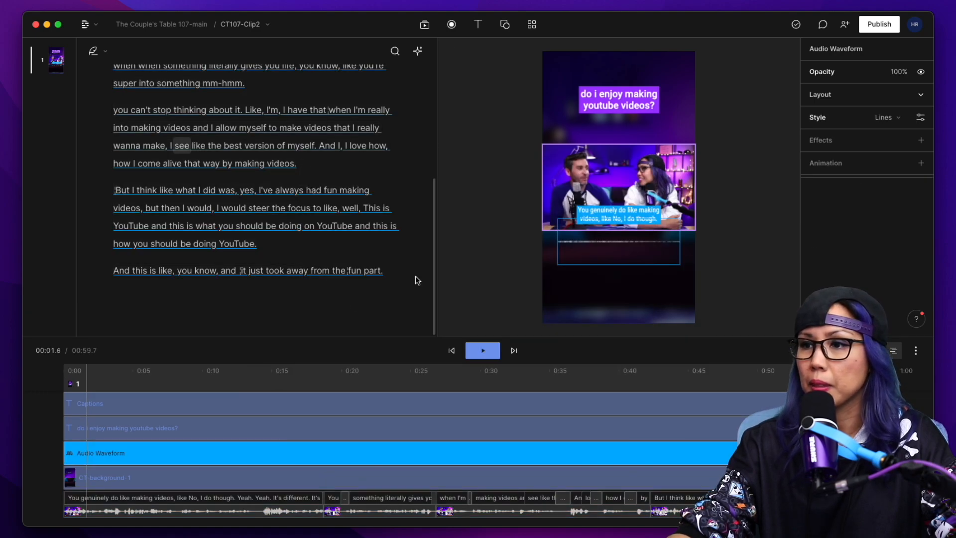
# Move the audio waveform between the title and the speakers and widen it to almost the full frame width.
pyautogui.moveTo(631, 246); pyautogui.dragTo(641, 131)
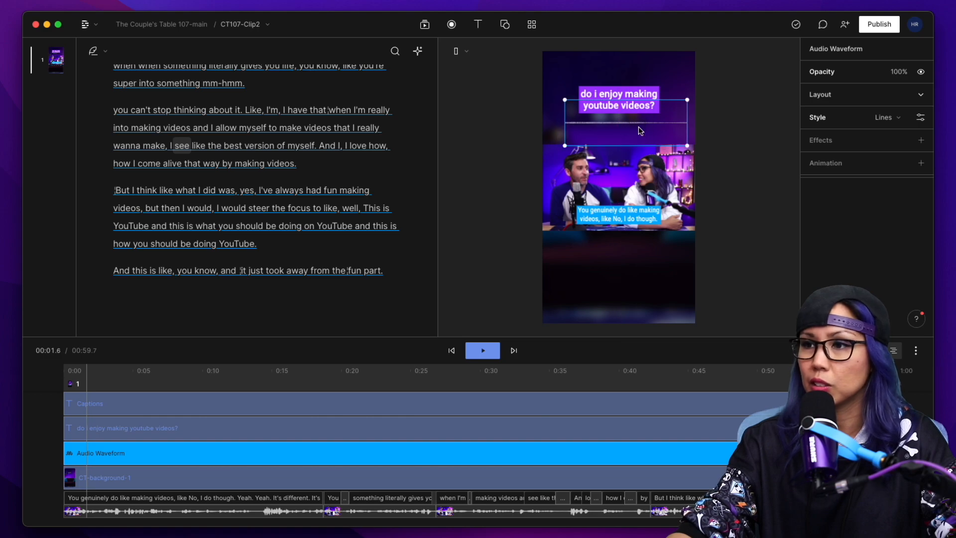
pyautogui.moveTo(568, 145); pyautogui.dragTo(550, 148)
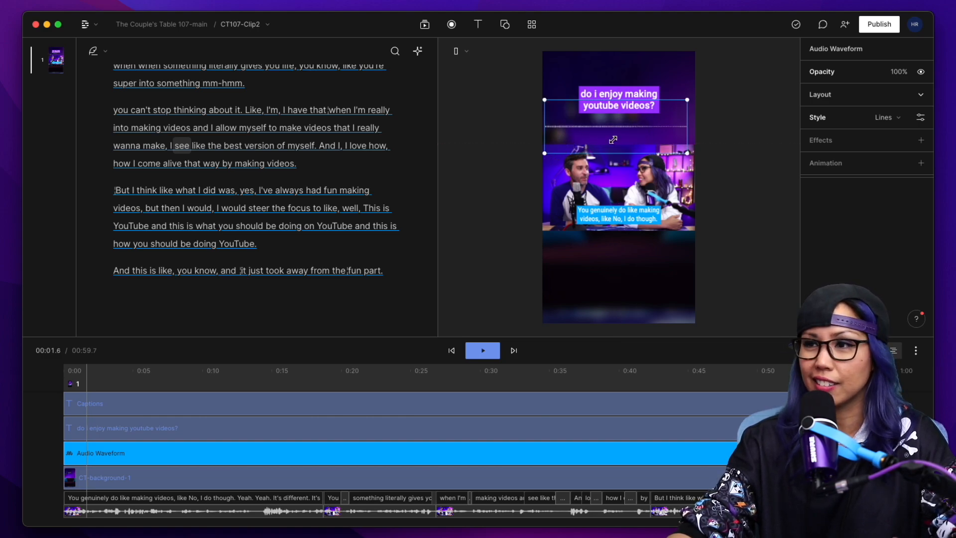
pyautogui.moveTo(683, 150); pyautogui.dragTo(695, 155)
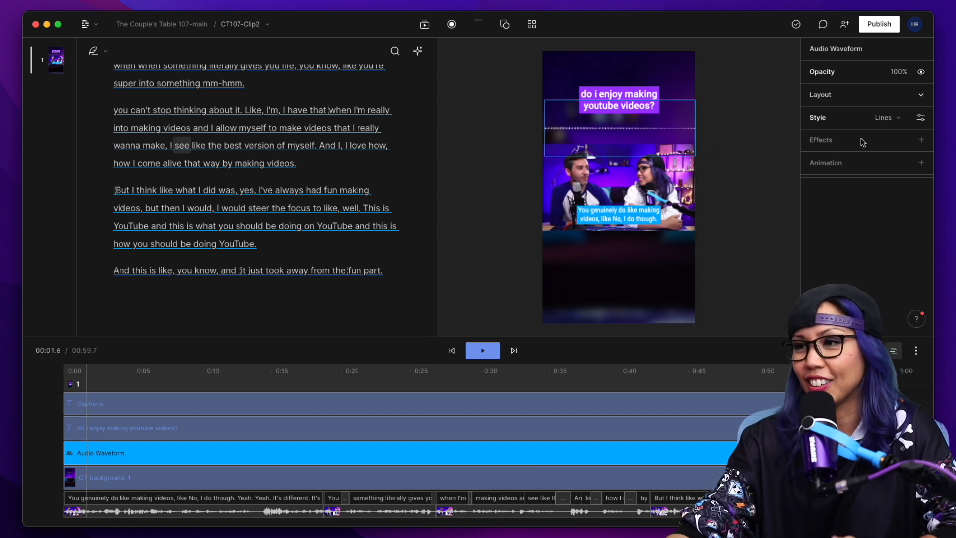
# Try the Circle style on the audio waveform and play the clip from near the start to preview it.
pyautogui.click(904, 120)
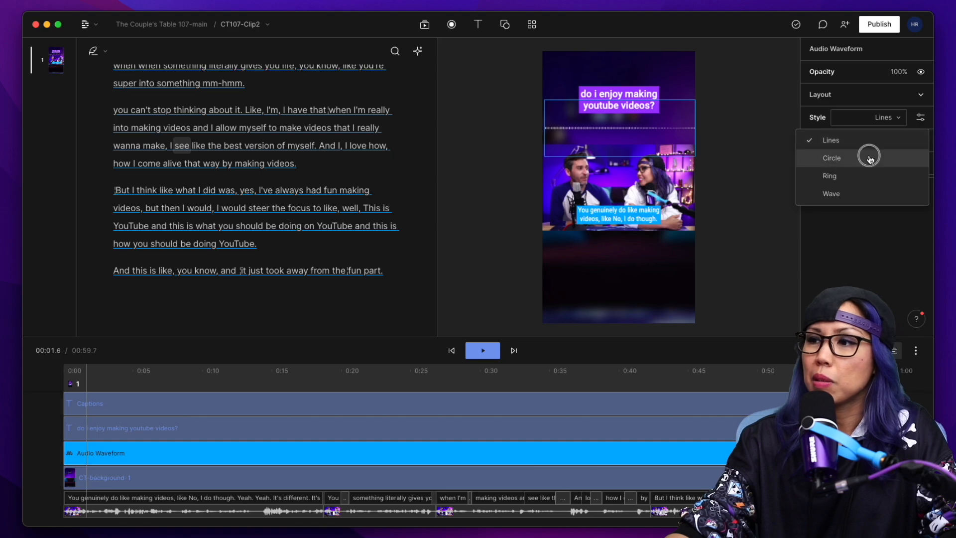
pyautogui.click(869, 159)
pyautogui.click(900, 119)
pyautogui.click(865, 125)
pyautogui.click(127, 384)
pyautogui.press('space')
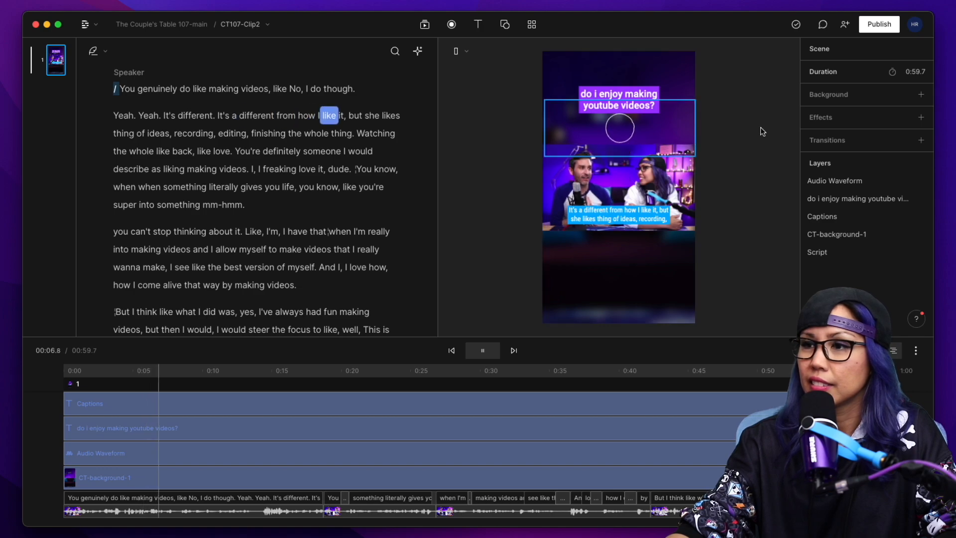
pyautogui.press('space')
# Change the audio waveform's style to Ring and move the playhead to about 19.5 seconds.
pyautogui.click(620, 130)
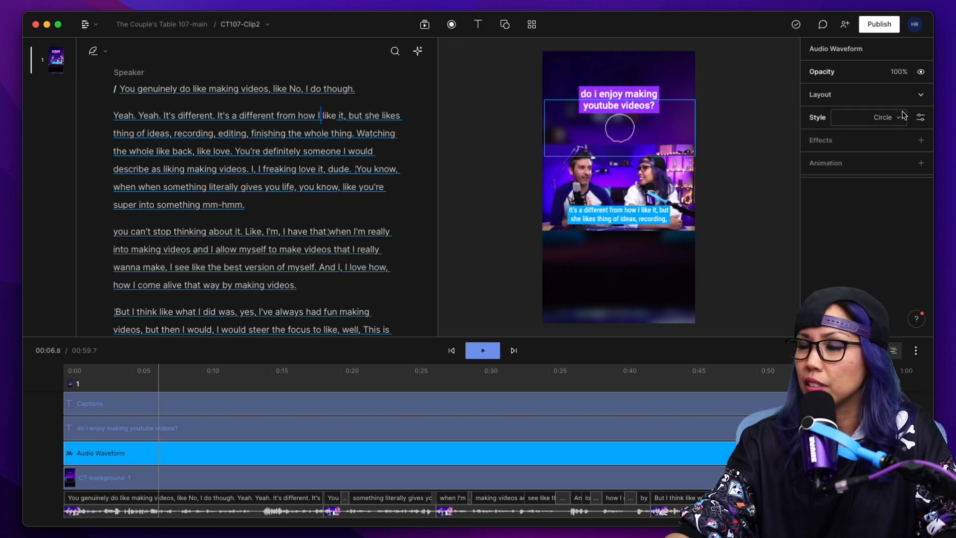
pyautogui.click(887, 117)
pyautogui.click(887, 175)
pyautogui.click(334, 373)
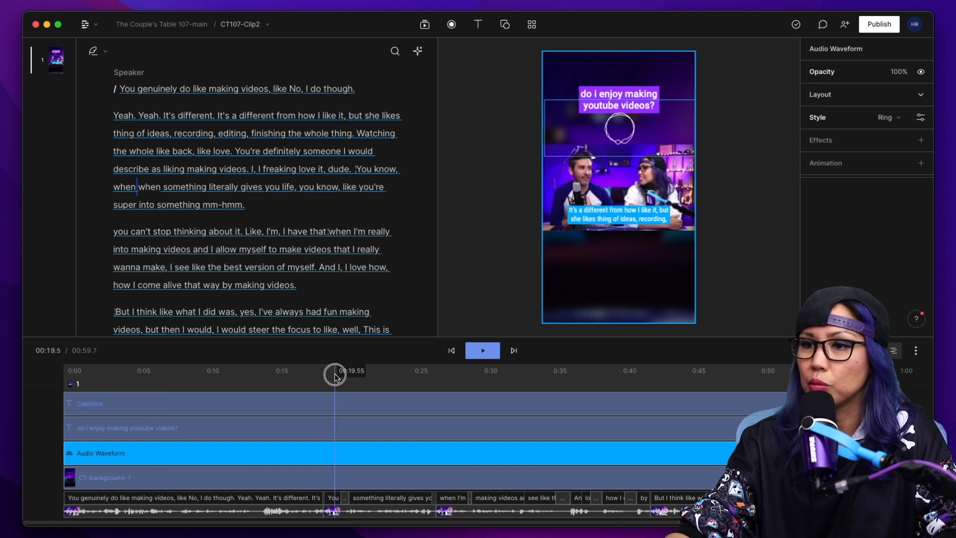
# Preview the Ring waveform from 19.5 seconds, change the waveform's style to Wave and preview that as well.
pyautogui.press('space')
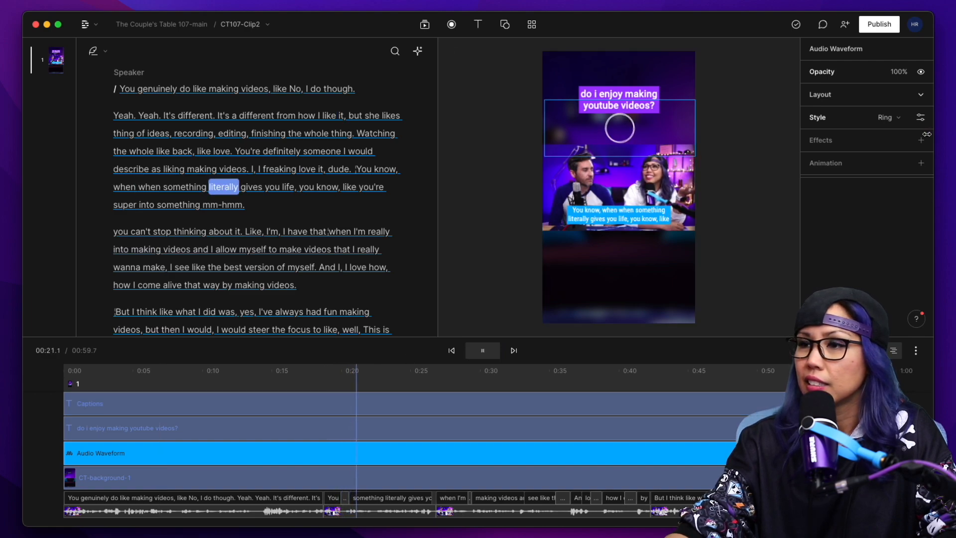
pyautogui.press('space')
pyautogui.click(889, 122)
pyautogui.click(872, 194)
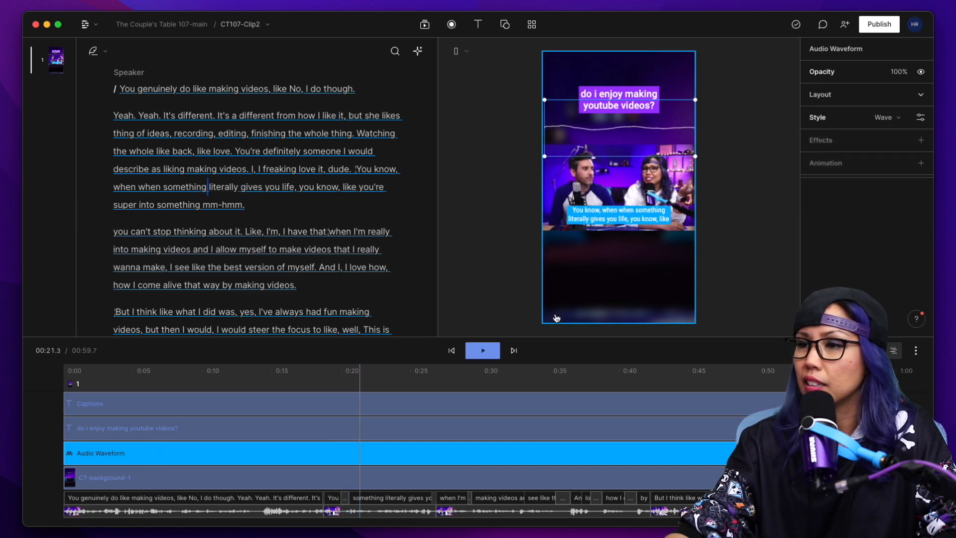
pyautogui.press('space')
pyautogui.press('space')
# Change the audio waveform's style to Lines, put the playhead at about 19.1 seconds and move the waveform up behind the title.
pyautogui.click(881, 125)
pyautogui.click(856, 139)
pyautogui.click(329, 383)
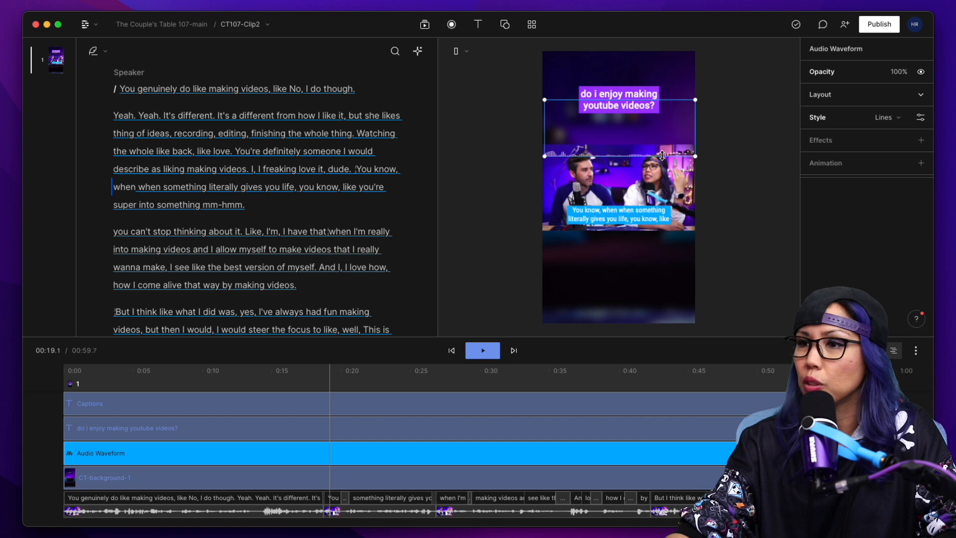
pyautogui.moveTo(625, 143); pyautogui.dragTo(625, 124)
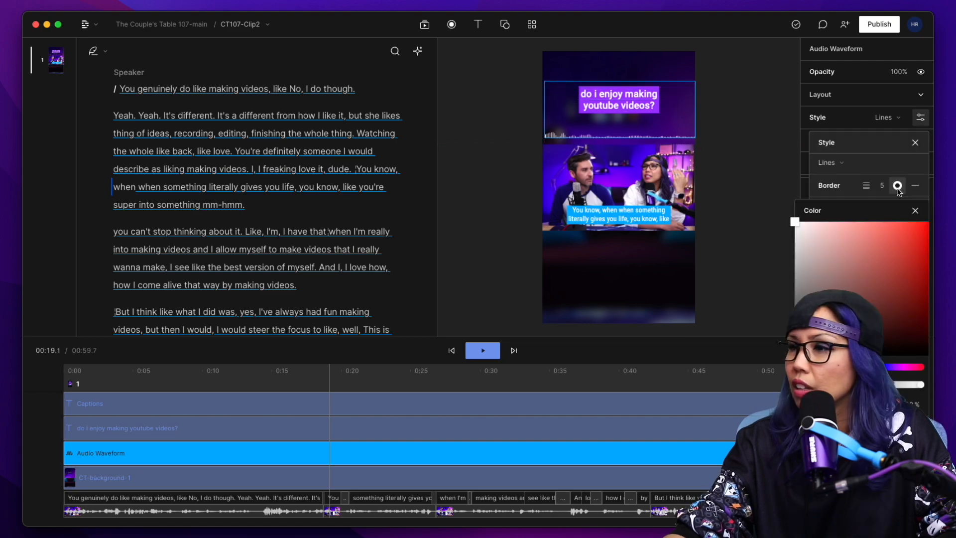
# Color the waveform's border pink and set its thickness to 10.
pyautogui.moveTo(917, 366)
pyautogui.mouseDown()
pyautogui.moveTo(896, 370)
pyautogui.moveTo(908, 370)
pyautogui.mouseUp()
pyautogui.moveTo(917, 242); pyautogui.dragTo(918, 216)
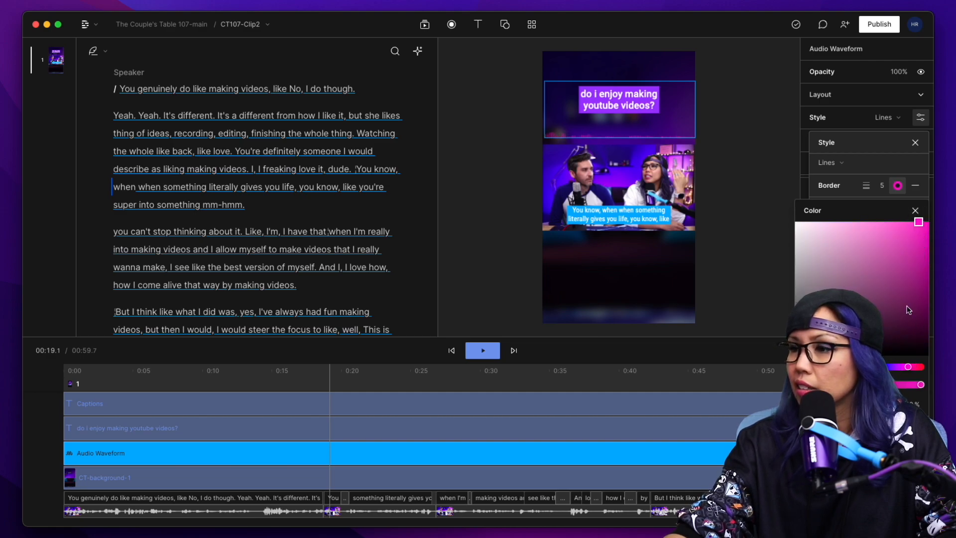
pyautogui.click(888, 234)
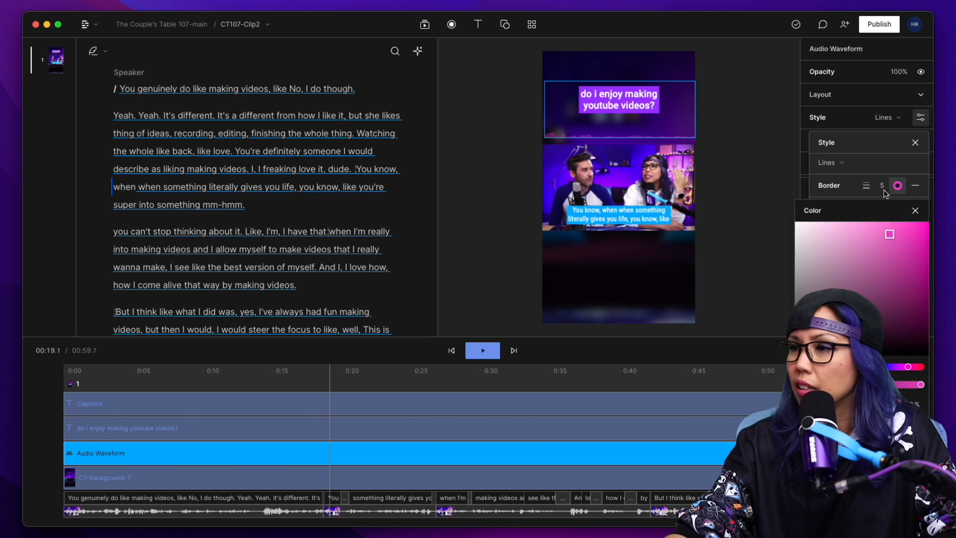
pyautogui.click(866, 191)
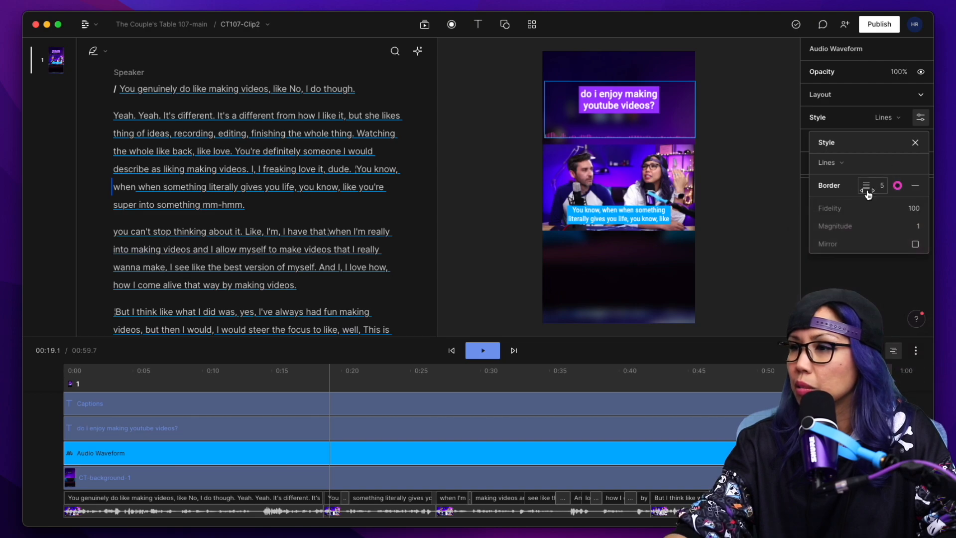
pyautogui.write('10')
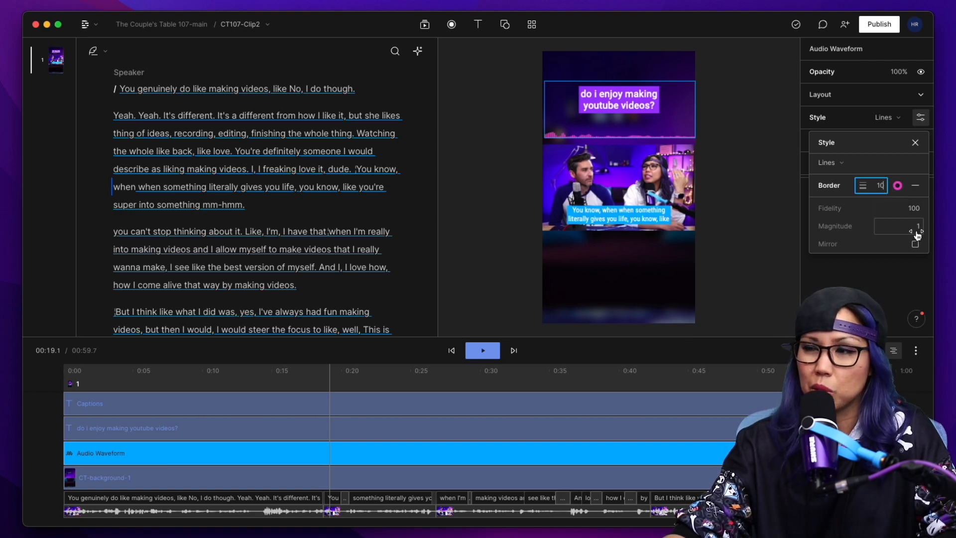
# Adjust the waveform's fidelity and set its magnitude to 1.1.
pyautogui.click(914, 208)
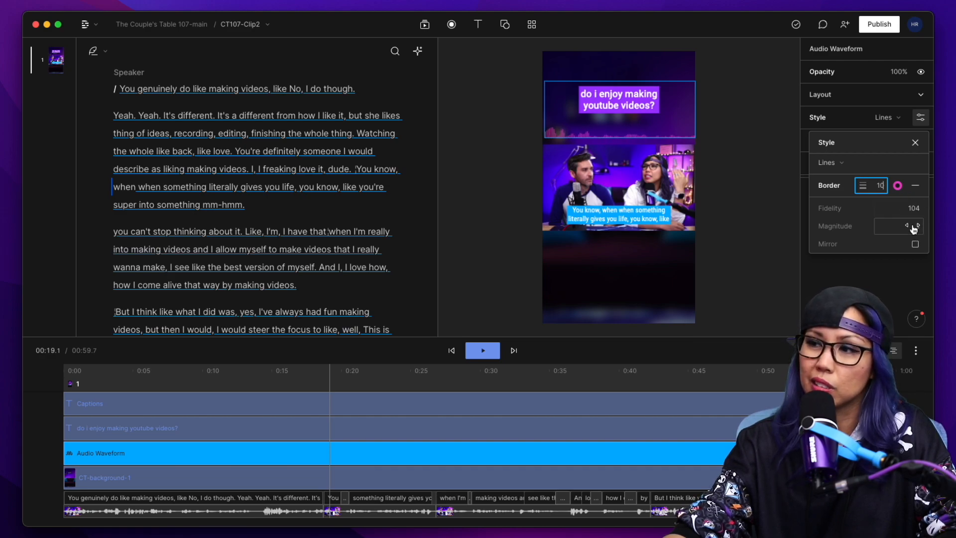
pyautogui.click(917, 225)
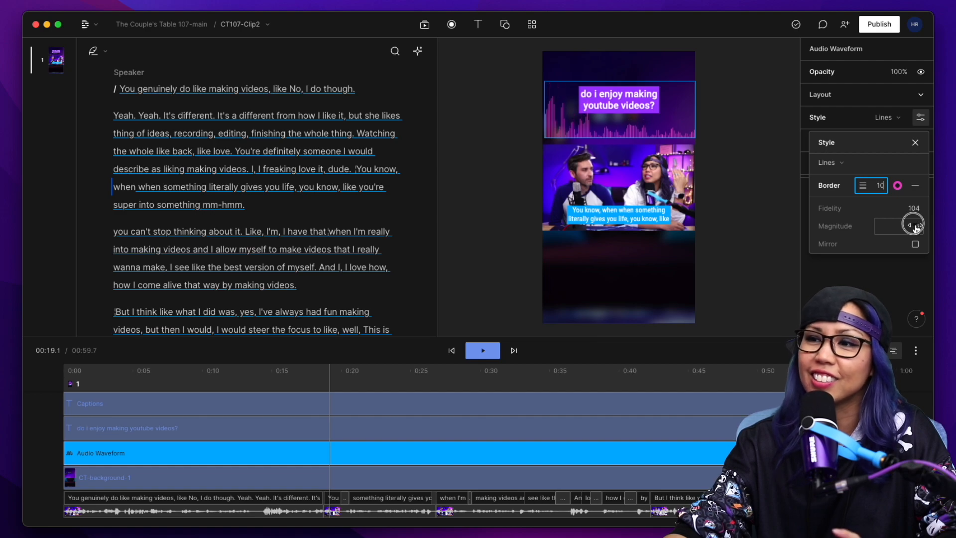
pyautogui.moveTo(914, 226); pyautogui.dragTo(915, 226)
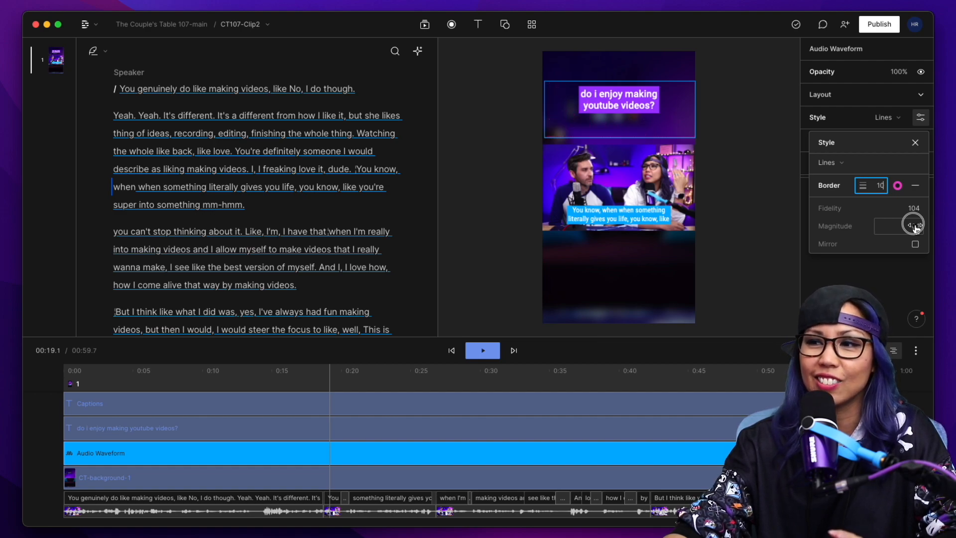
pyautogui.click(914, 208)
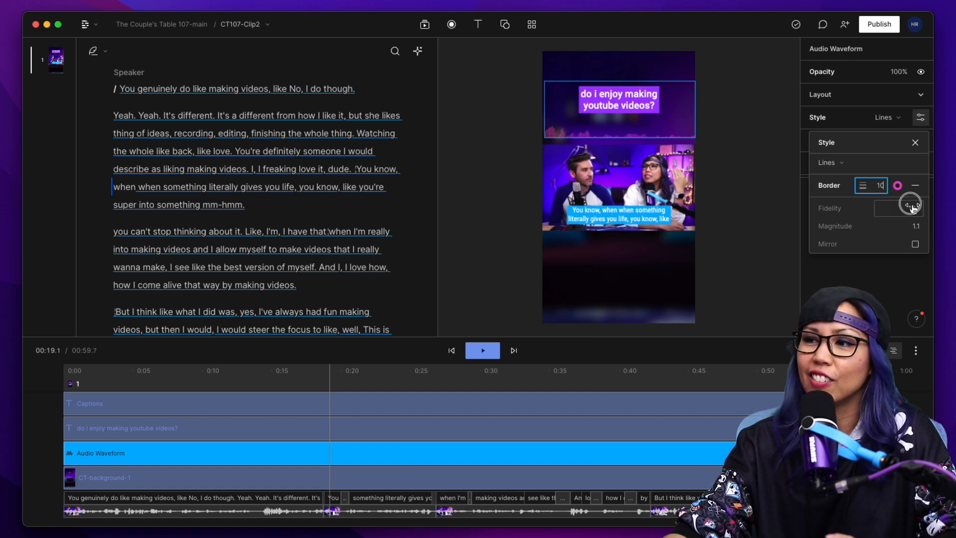
pyautogui.moveTo(915, 208); pyautogui.dragTo(915, 208)
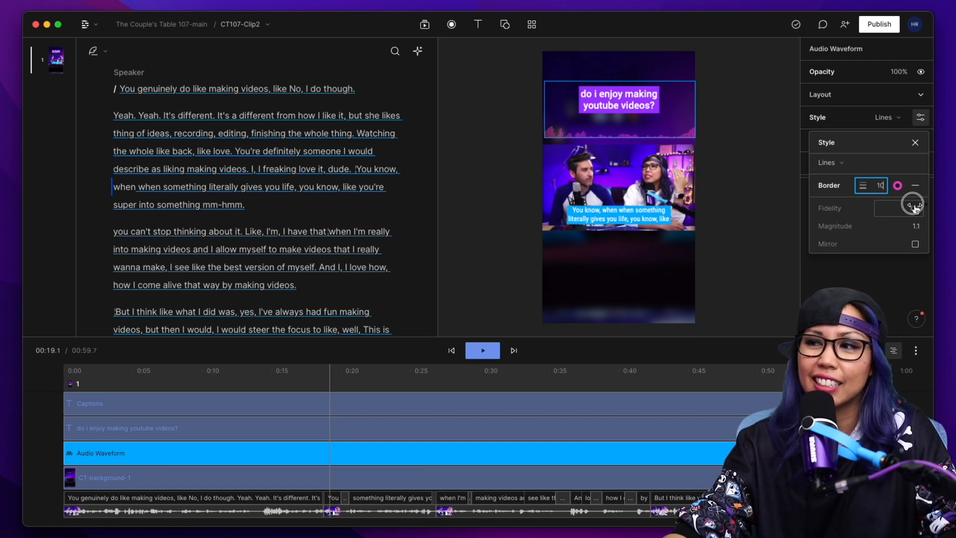
pyautogui.moveTo(915, 208); pyautogui.dragTo(564, 333)
# Play the clip from about 5.5 seconds and lower the waveform until its base meets the upper edge of the speakers' video.
pyautogui.click(128, 358)
pyautogui.click(139, 368)
pyautogui.press('space')
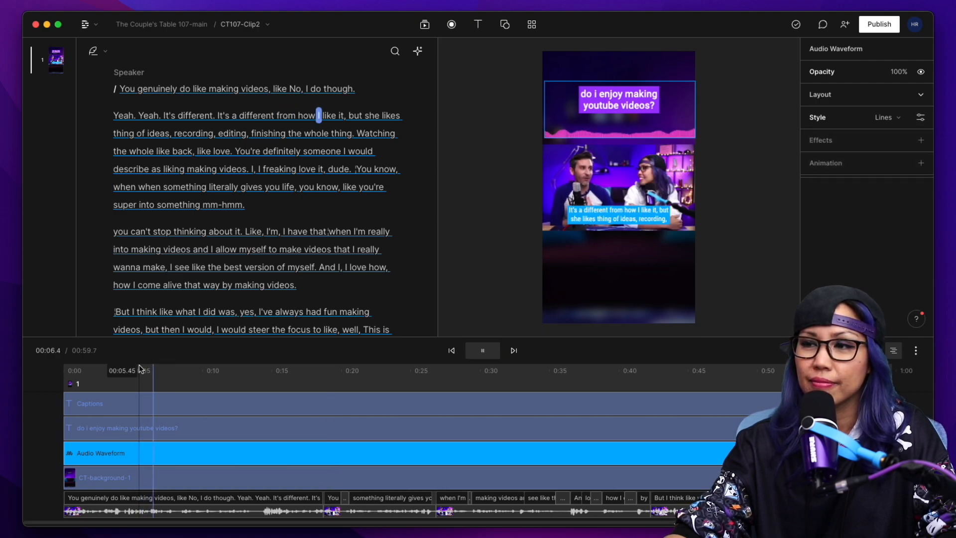
pyautogui.press('space')
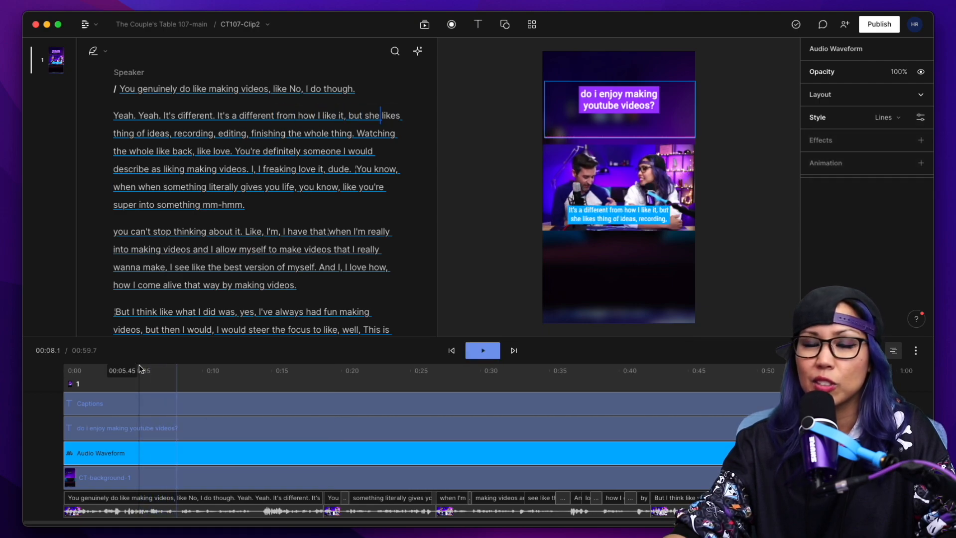
pyautogui.moveTo(642, 128); pyautogui.dragTo(642, 133)
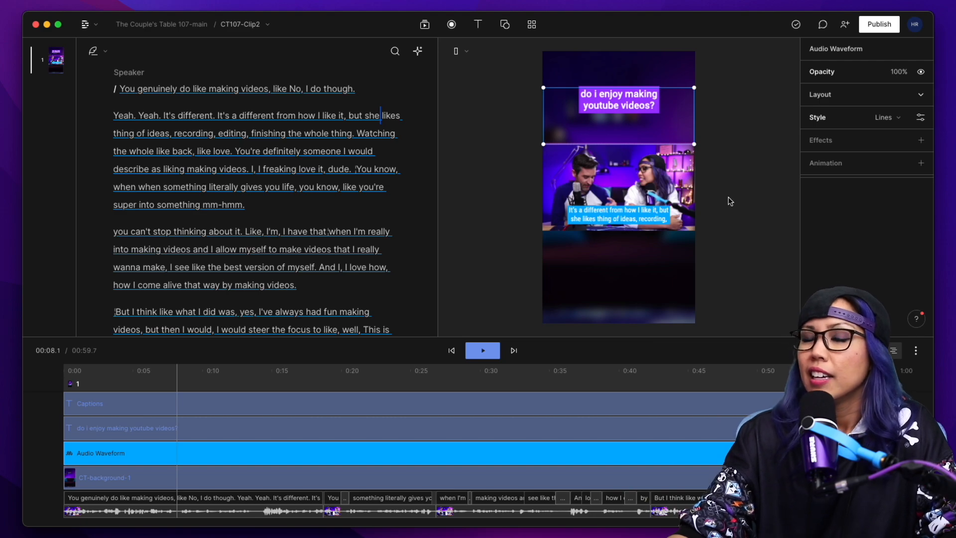
# Select the whole CT107-Clip2 script and insert a Progress Bar layer over it.
pyautogui.click(262, 80)
pyautogui.press('super+a')
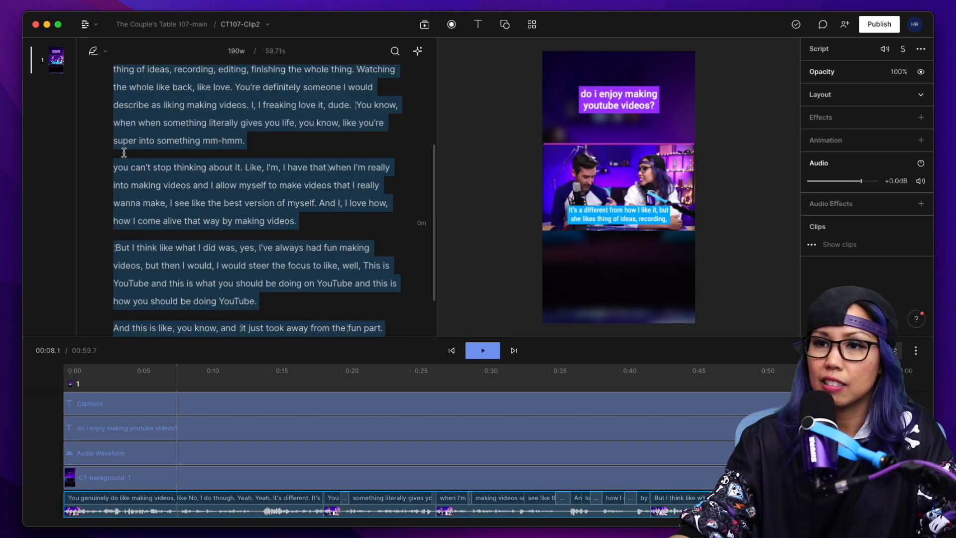
pyautogui.press('super+k')
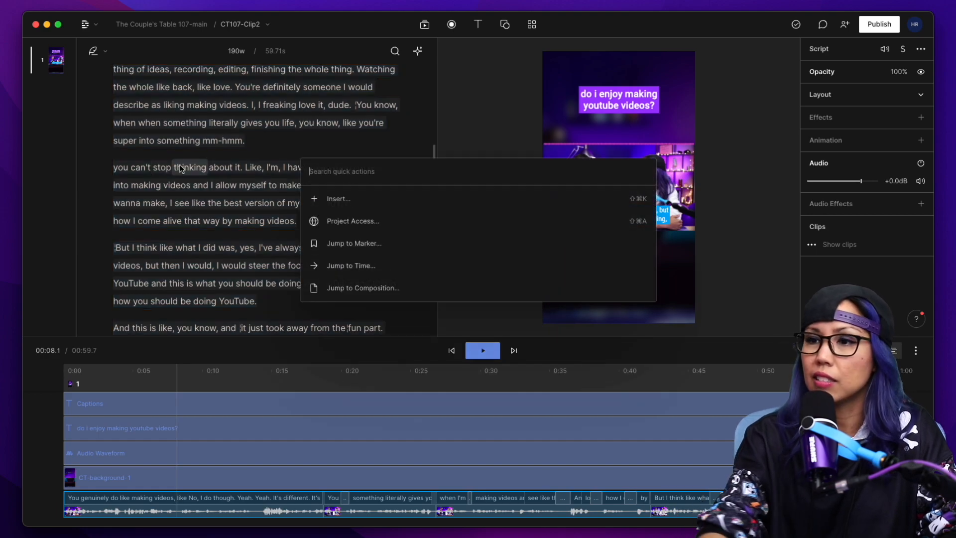
pyautogui.click(363, 201)
pyautogui.scroll(-5, 404, 365)
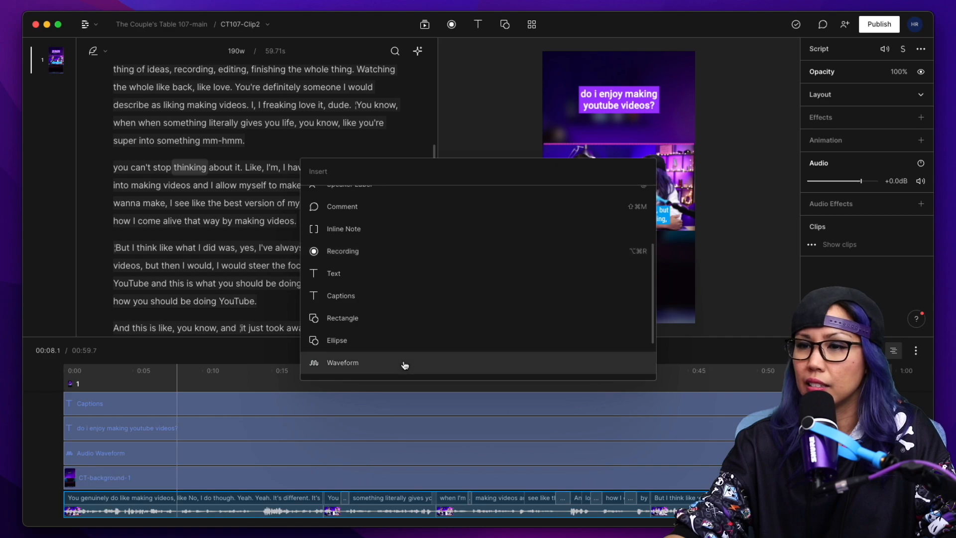
pyautogui.scroll(-3, 371, 319)
pyautogui.click(358, 322)
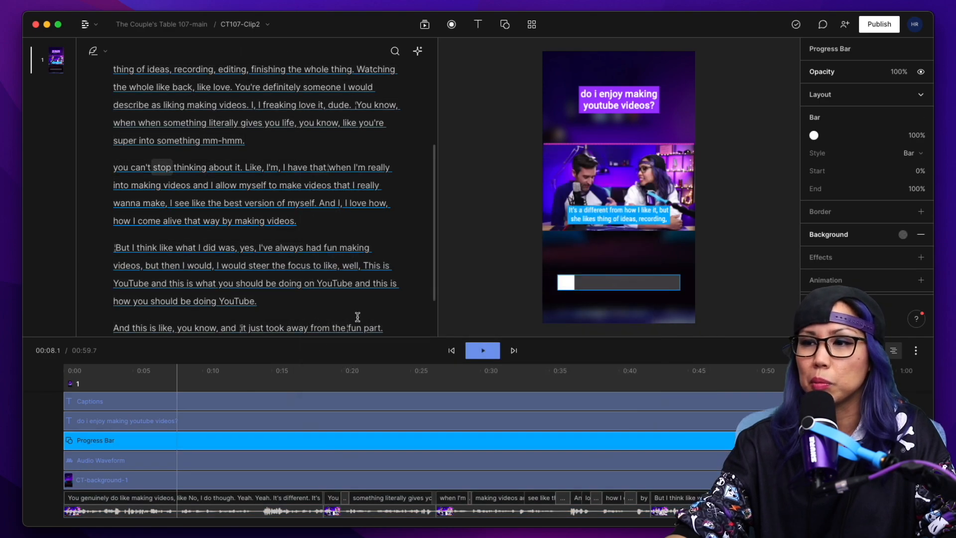
# Place the progress bar directly beneath the speakers' video, stretch it to the full frame width and reduce its height to 46.
pyautogui.moveTo(600, 281); pyautogui.dragTo(540, 243)
pyautogui.moveTo(680, 248); pyautogui.dragTo(694, 248)
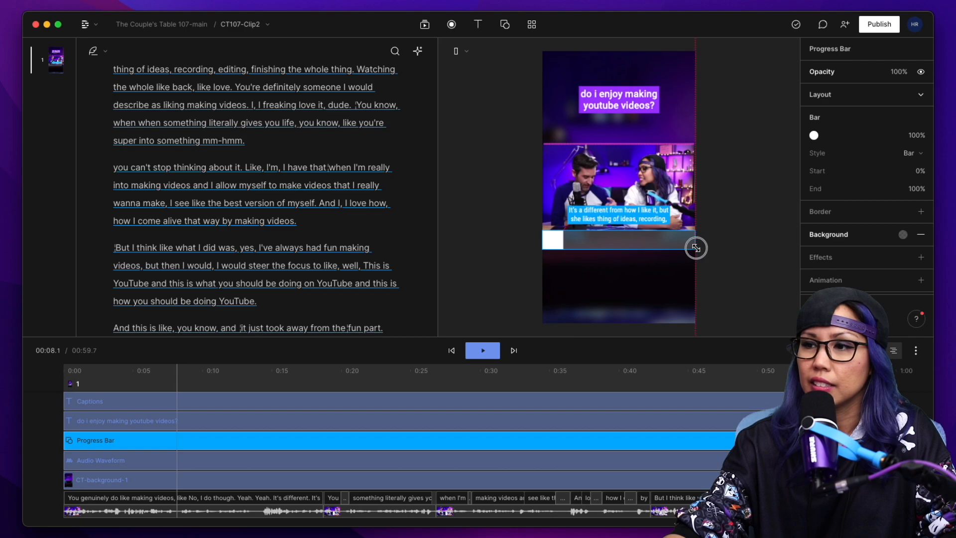
pyautogui.click(920, 94)
pyautogui.moveTo(881, 131); pyautogui.dragTo(881, 114)
# Fine-tune the progress bar's position to X 535 and Y 1298, keeping its width at 1084.
pyautogui.click(834, 113)
pyautogui.moveTo(837, 129); pyautogui.dragTo(838, 129)
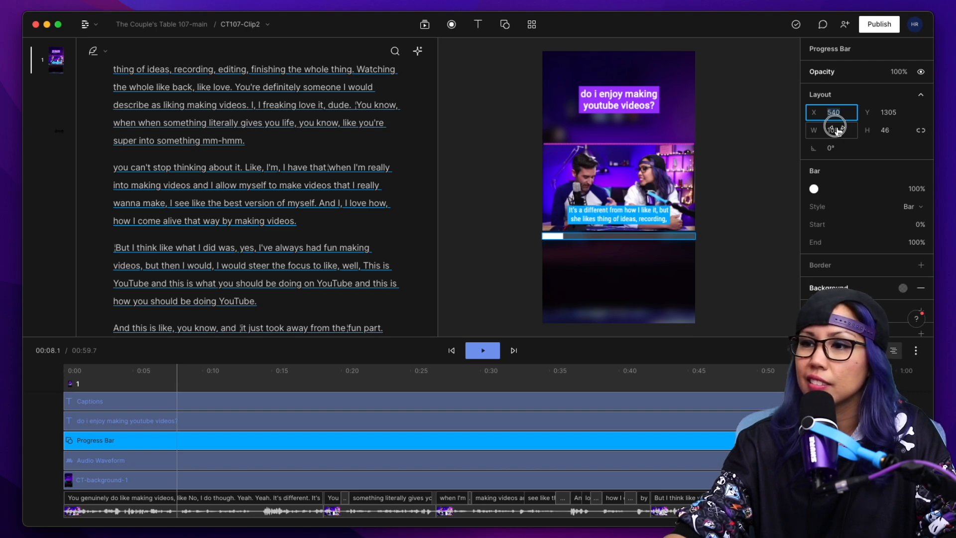
pyautogui.moveTo(838, 130); pyautogui.dragTo(837, 129)
pyautogui.click(829, 110)
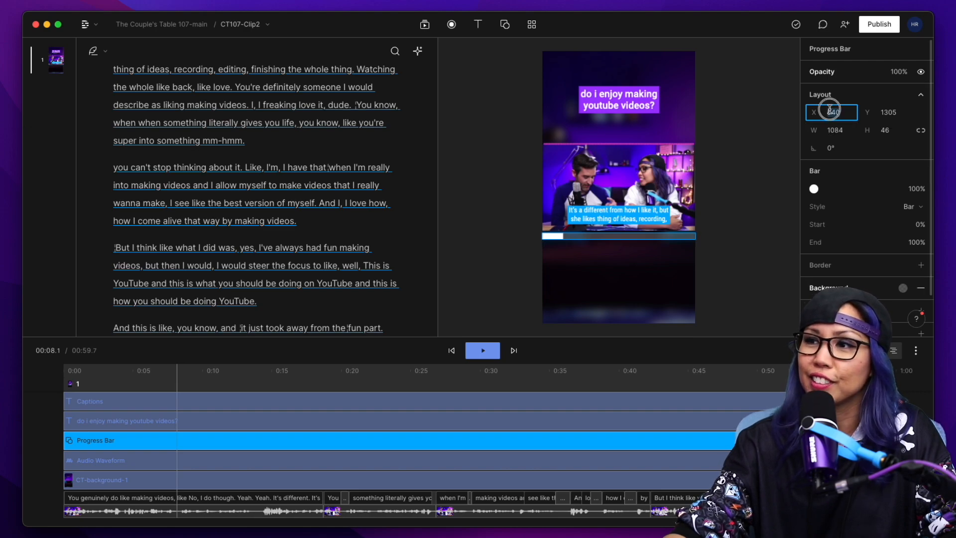
pyautogui.click(854, 98)
pyautogui.click(841, 94)
# Play the clip from near the start to preview the progress bar and the pink waveform.
pyautogui.click(90, 372)
pyautogui.press('space')
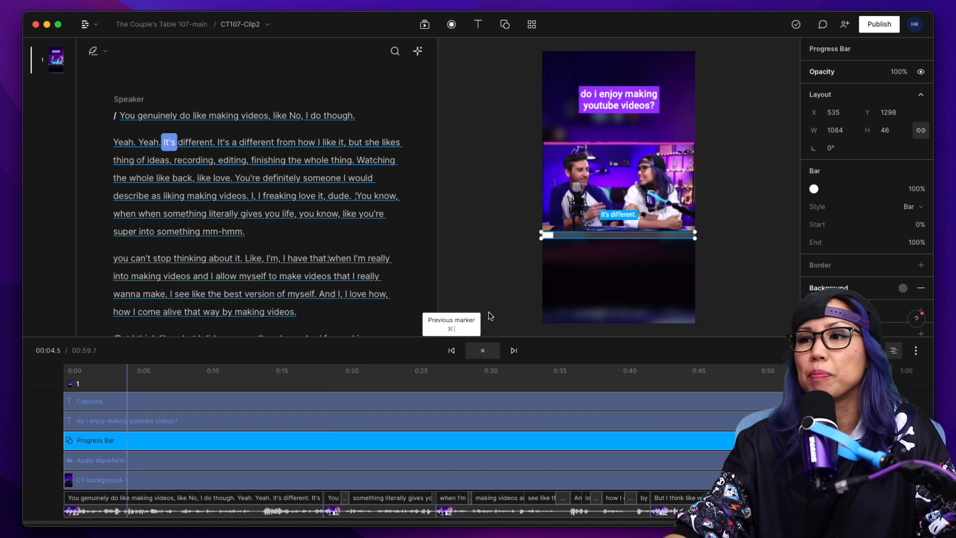
pyautogui.press('space')
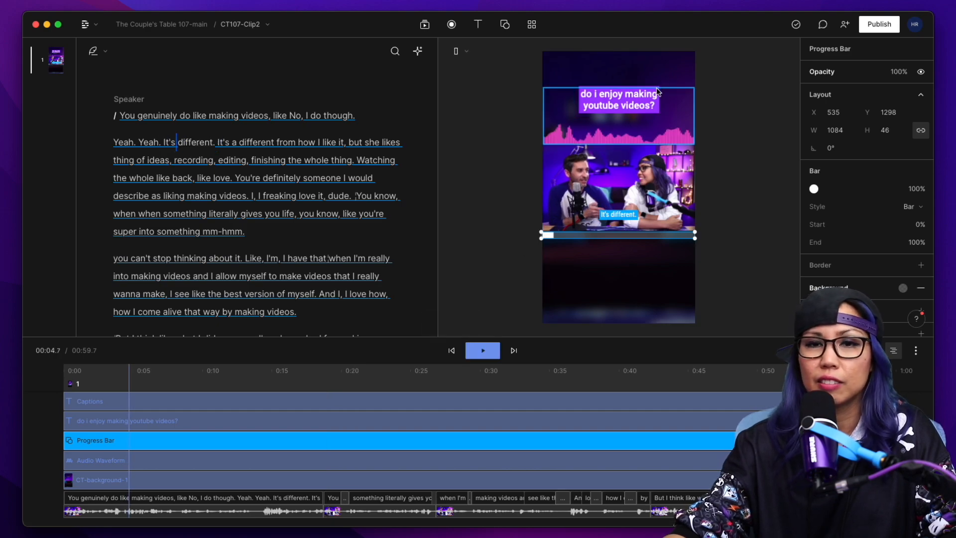
# Open the CT107-Clip1 composition and select the triangles graphic beside its title.
pyautogui.click(228, 28)
pyautogui.click(253, 93)
pyautogui.click(660, 103)
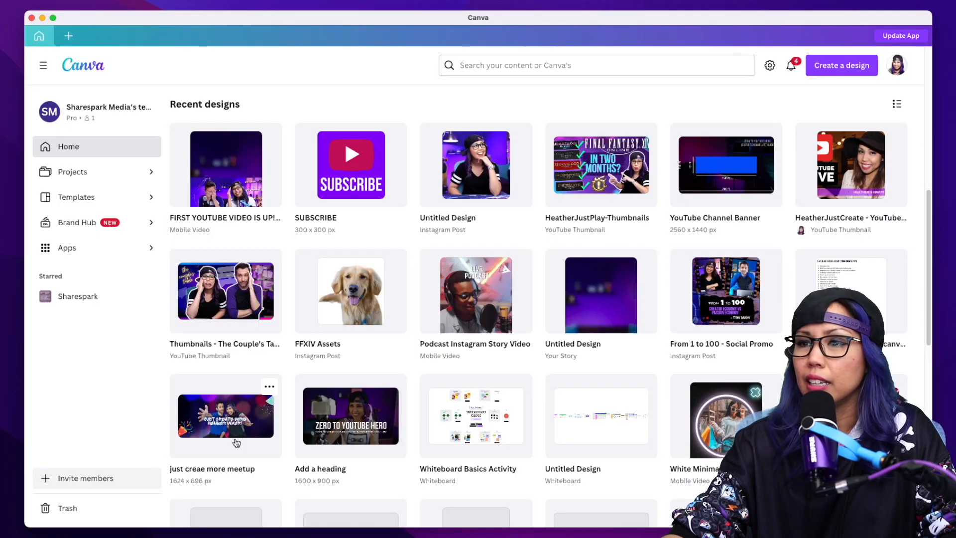
# In Canva, open the FFXIV Assets design and select the two stacked triangles on page 2.
pyautogui.click(345, 303)
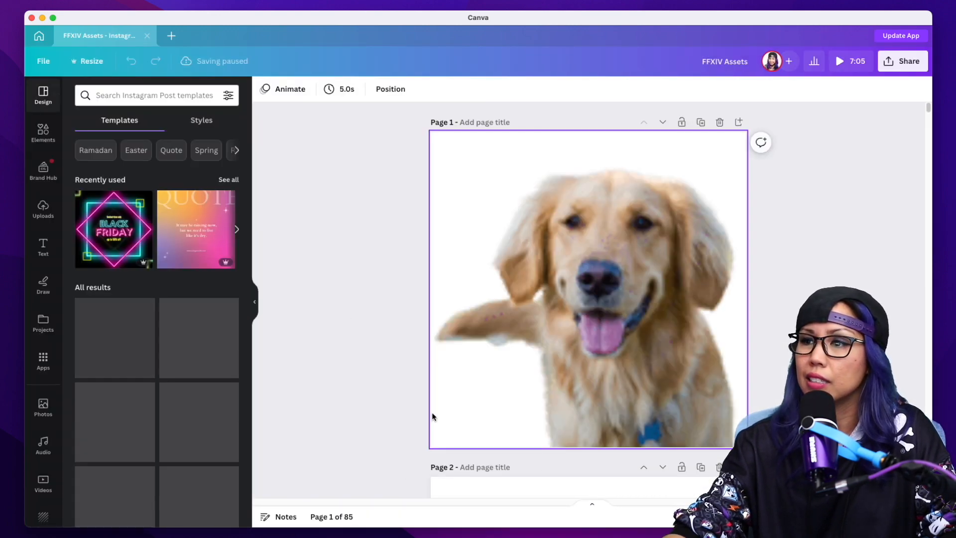
pyautogui.scroll(-3, 432, 414)
pyautogui.scroll(3, 474, 351)
pyautogui.scroll(-9, 568, 299)
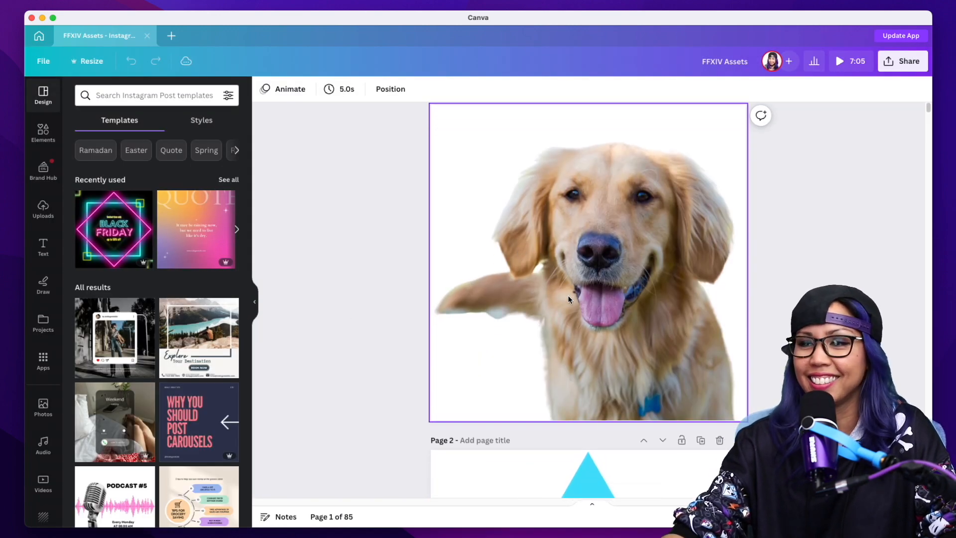
pyautogui.click(568, 299)
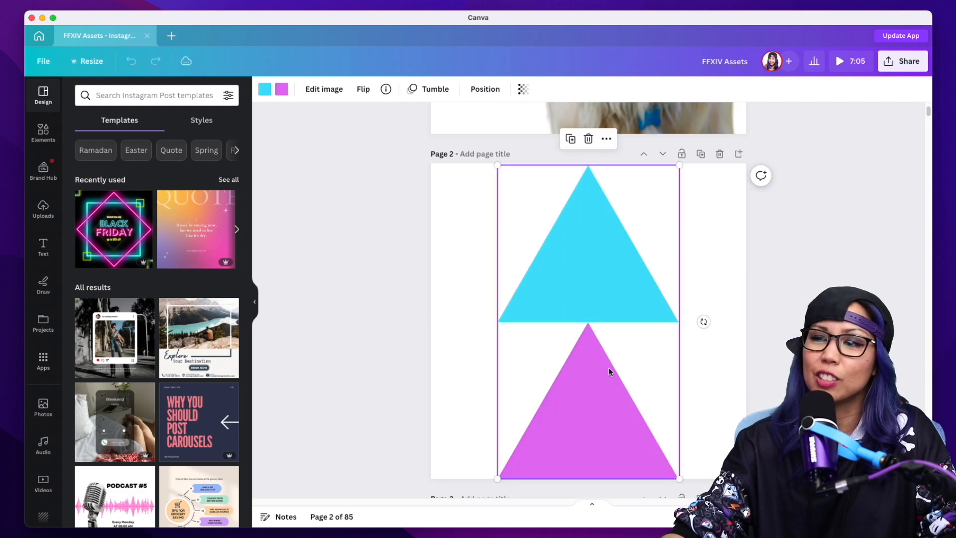
# Open the design's download options and choose PNG as the file type.
pyautogui.click(902, 61)
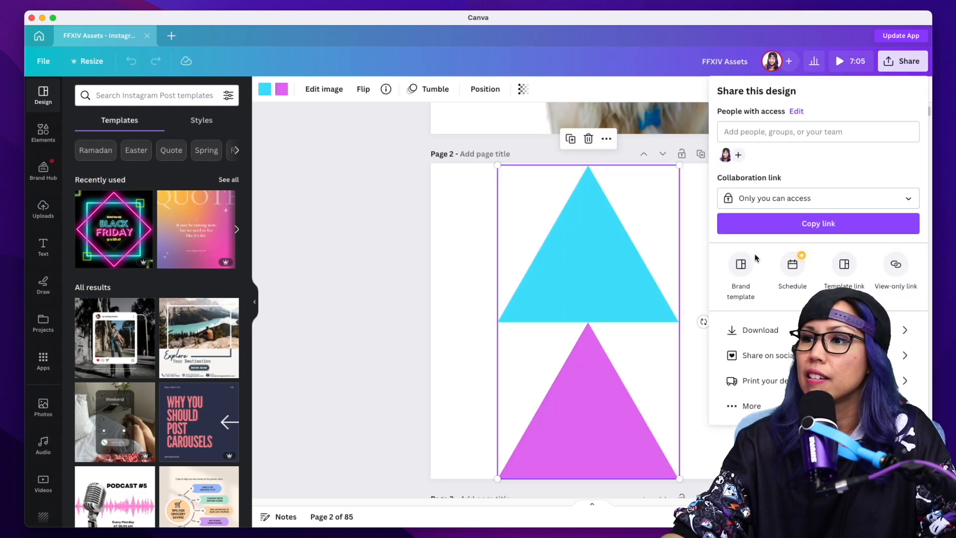
pyautogui.click(754, 329)
pyautogui.click(818, 135)
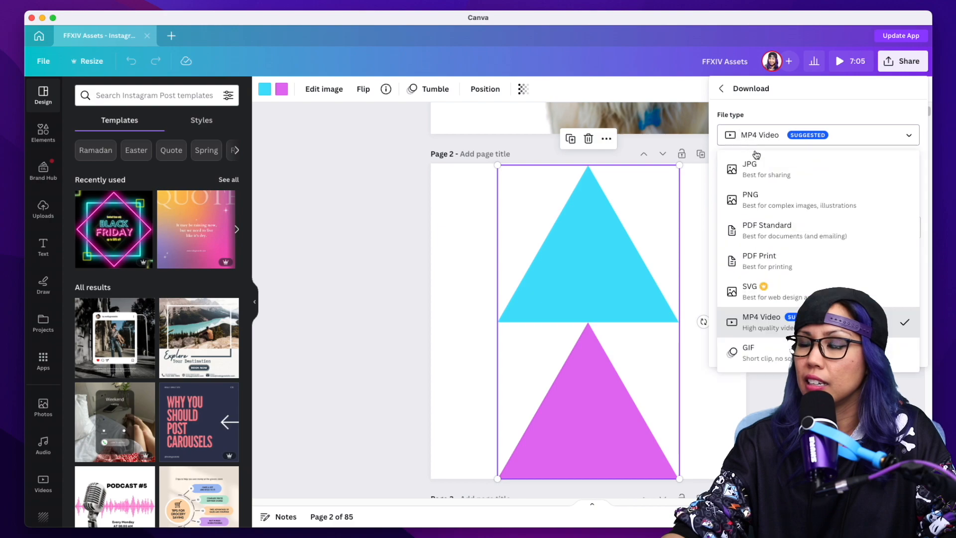
pyautogui.click(776, 194)
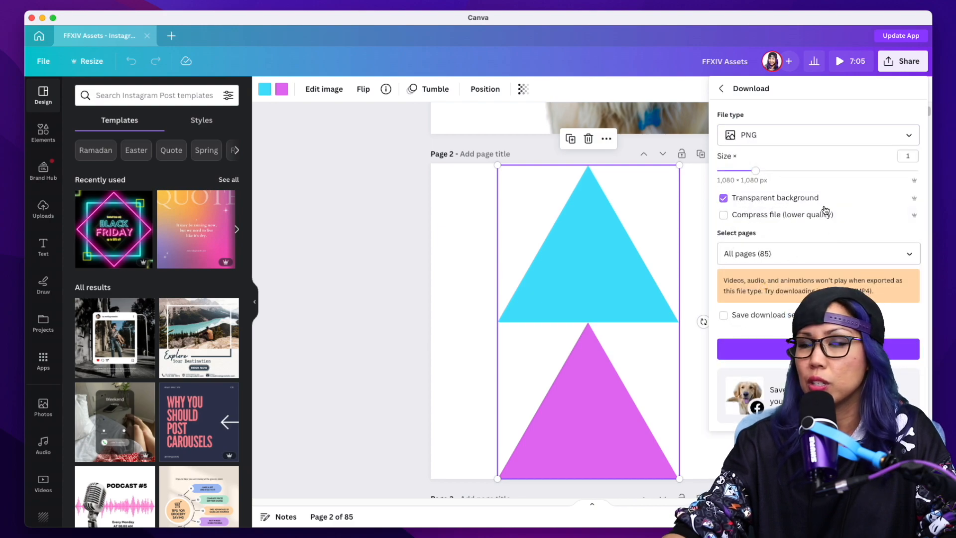
# Switch back to Descript and select the triangles graphic beside the title in CT107-Clip1.
pyautogui.press('super+Tab')
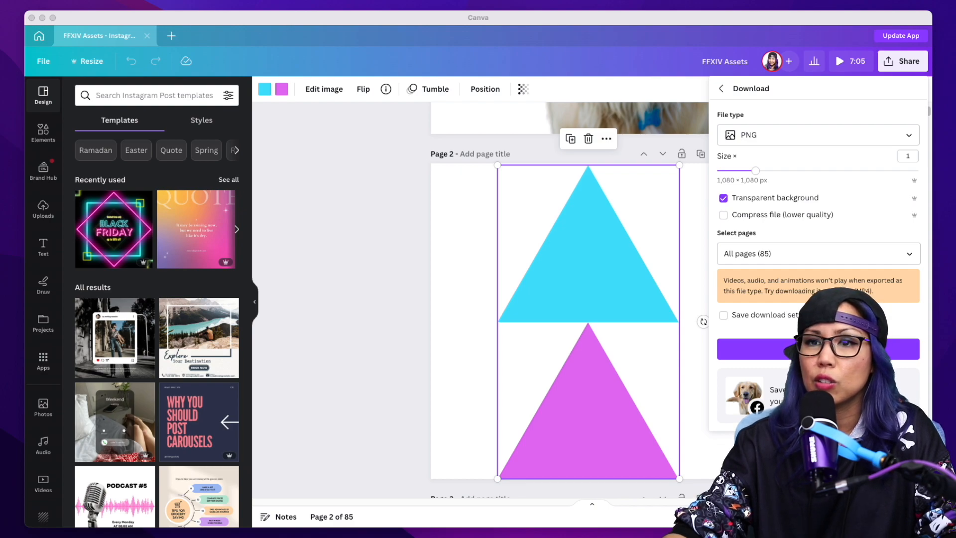
pyautogui.press('super+Tab')
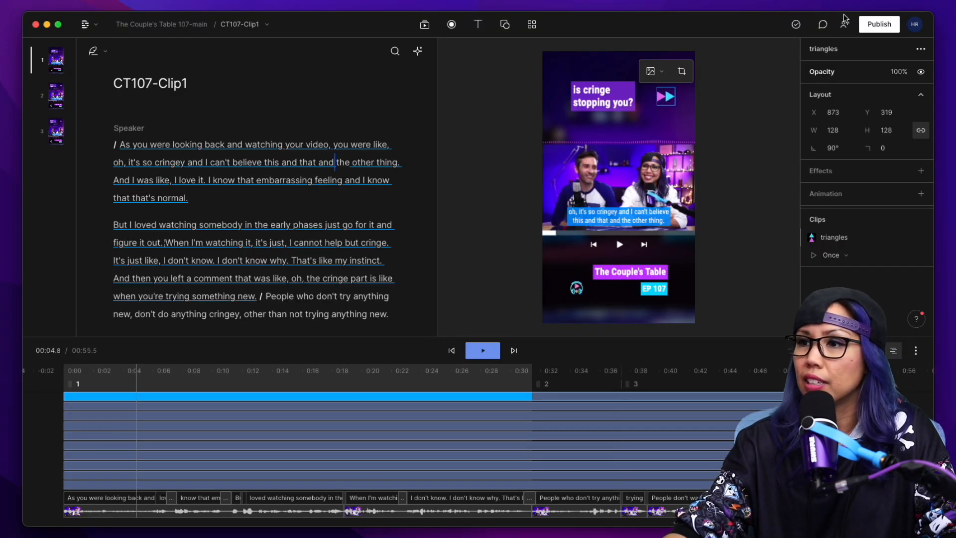
pyautogui.click(665, 97)
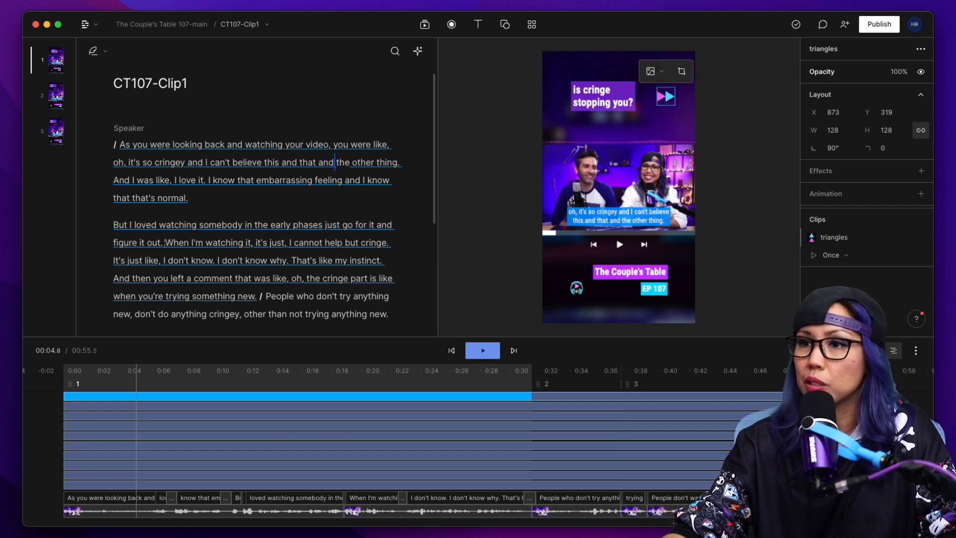
# Paste the triangles graphic from CT107-Clip1 into the CT107-Clip2 composition, placing it beside the title.
pyautogui.click(240, 24)
pyautogui.click(264, 113)
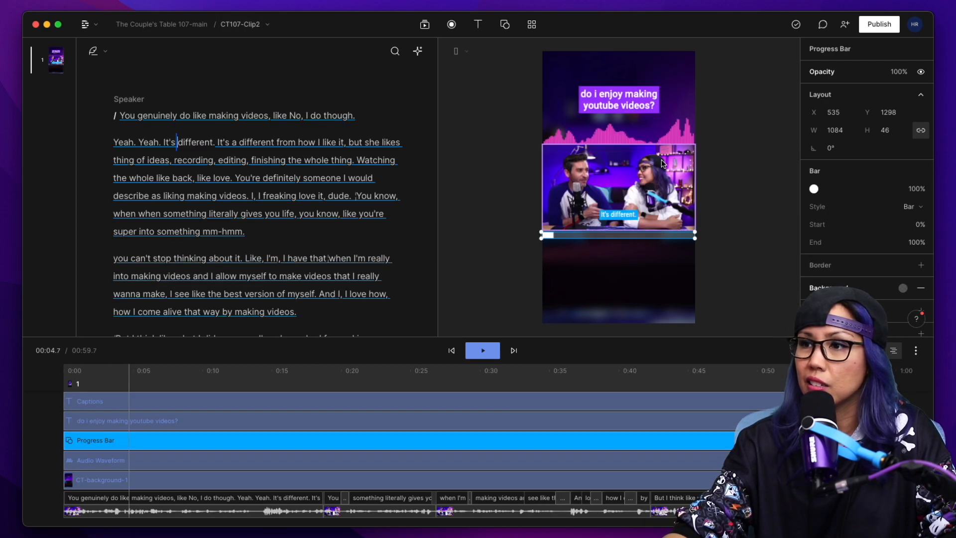
pyautogui.hotkey('ctrl', 'v')
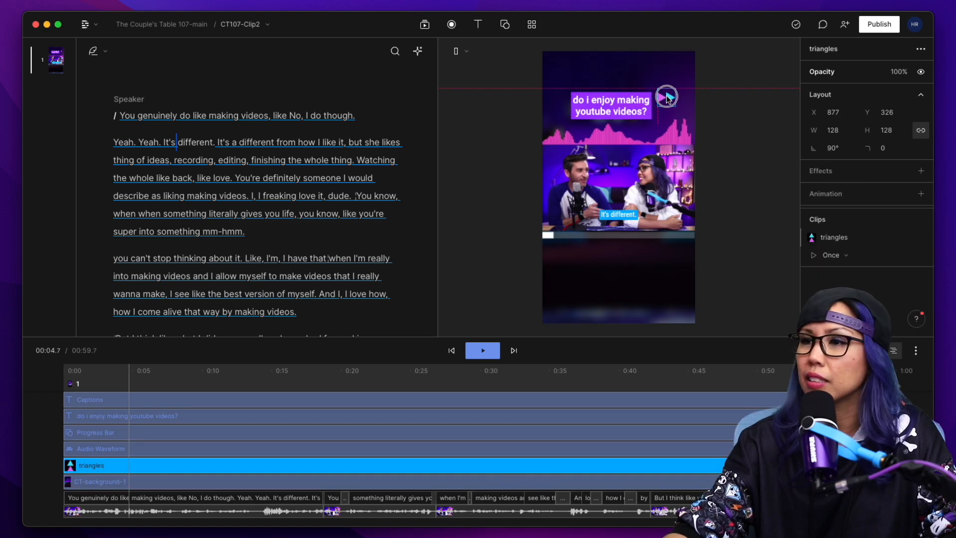
pyautogui.click(736, 114)
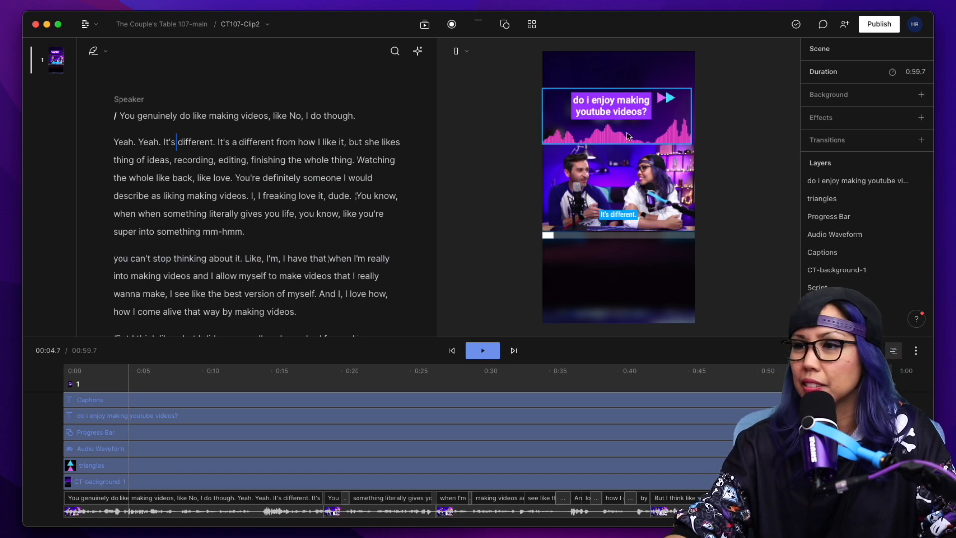
# Copy the player controls graphic from CT107-Clip1 into CT107-Clip2 and place it just below the progress bar, at about X 525, Y 1382.
pyautogui.click(253, 24)
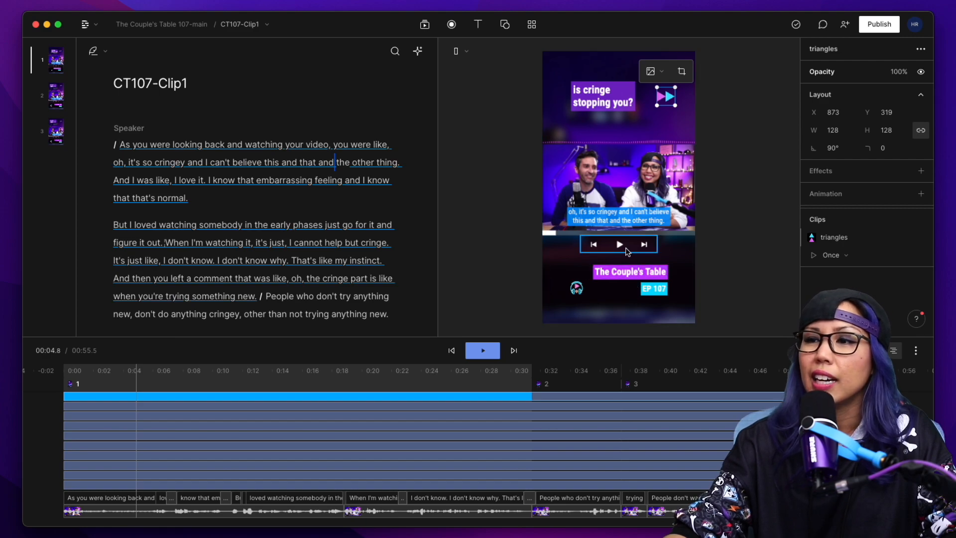
pyautogui.click(624, 248)
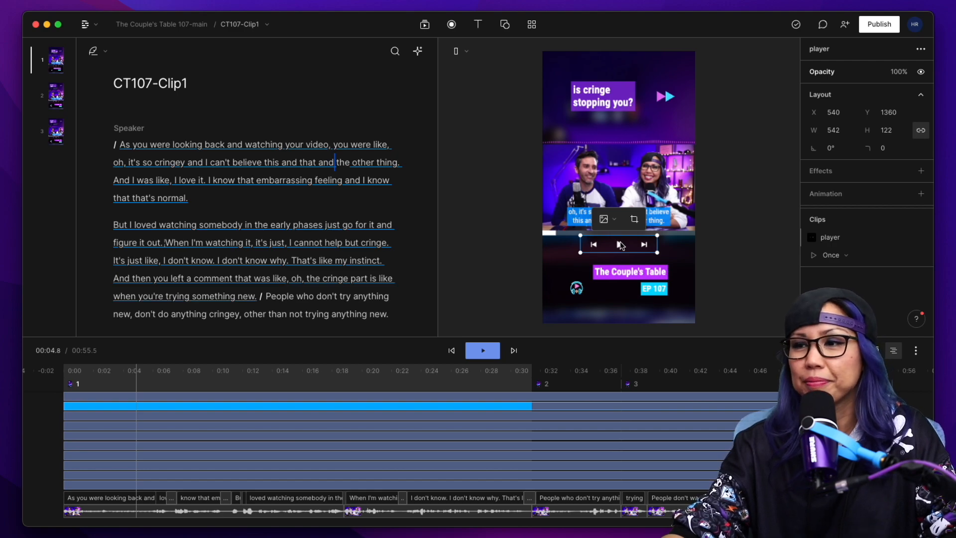
pyautogui.click(241, 24)
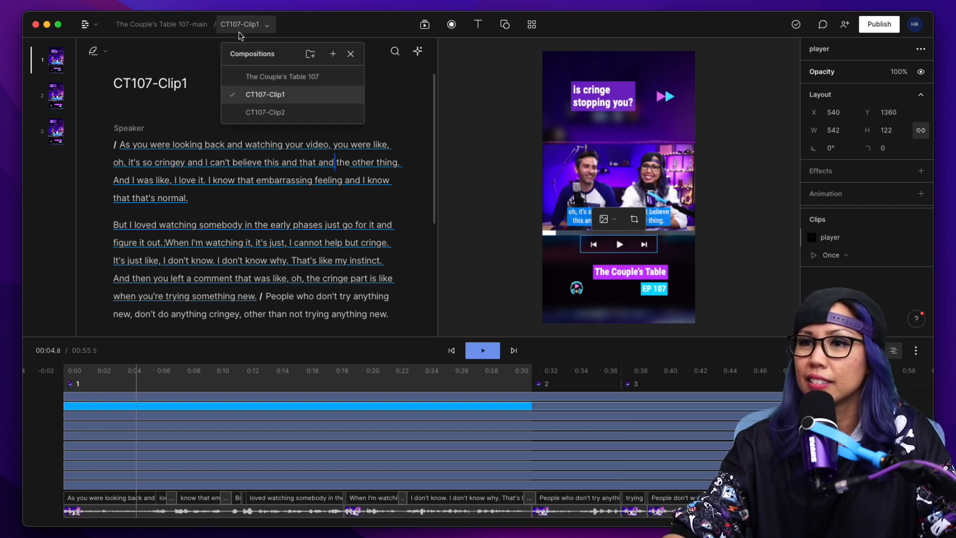
pyautogui.click(264, 111)
pyautogui.click(613, 250)
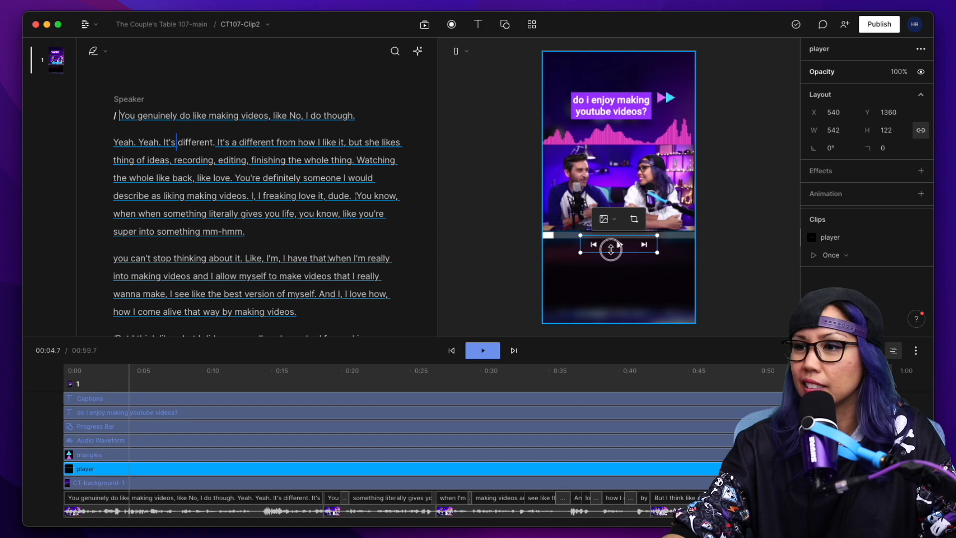
# Copy the headphones graphic from CT107-Clip1 into CT107-Clip2 and move it below the player controls, to about X 314, Y 1590.
pyautogui.click(242, 24)
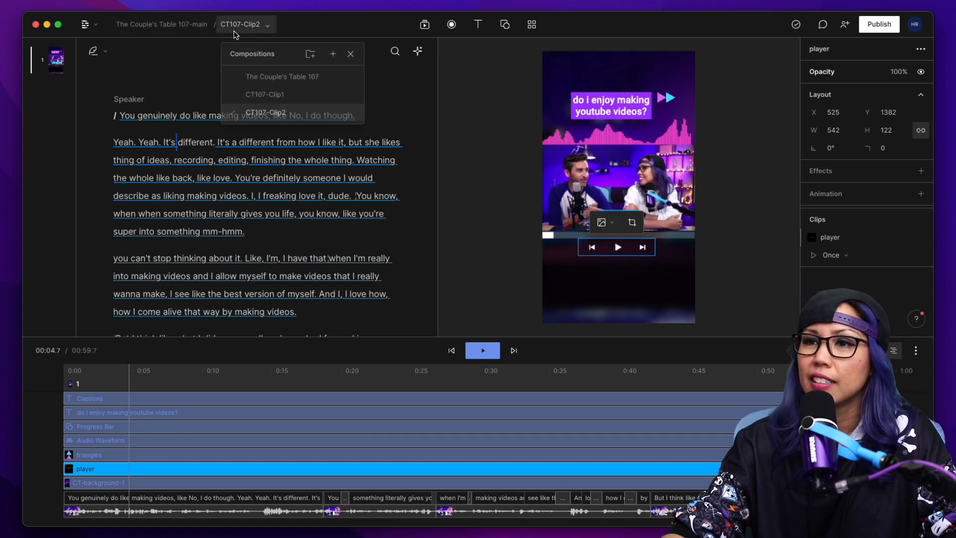
pyautogui.click(253, 94)
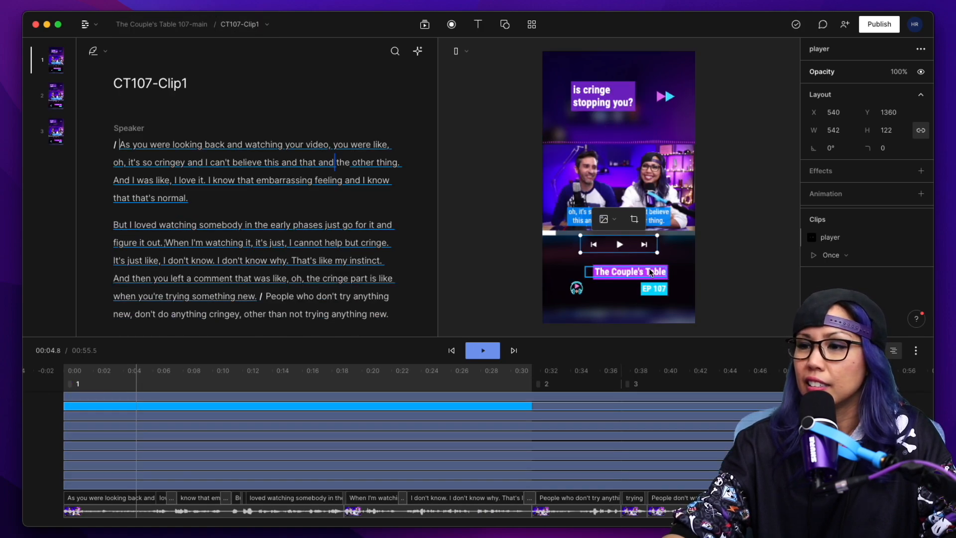
pyautogui.click(576, 288)
pyautogui.click(260, 24)
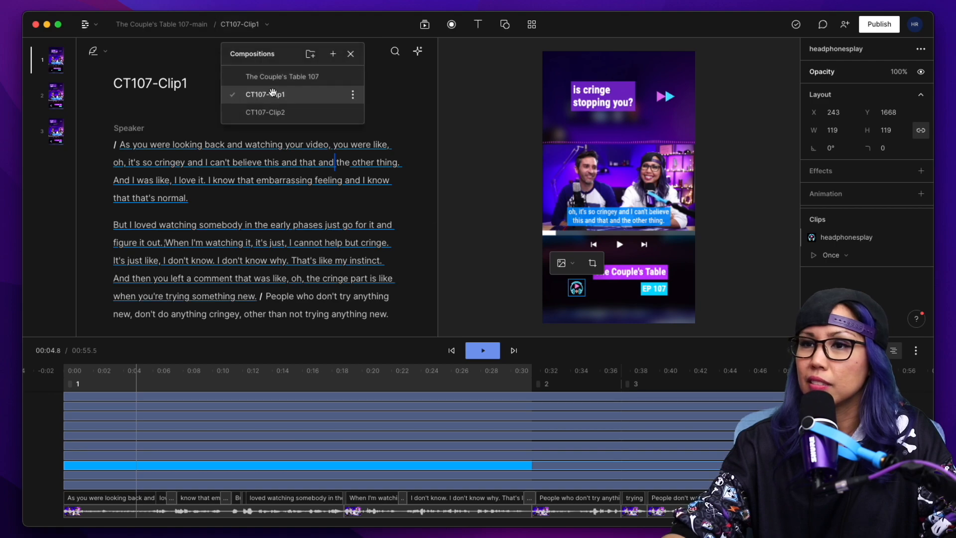
pyautogui.click(269, 111)
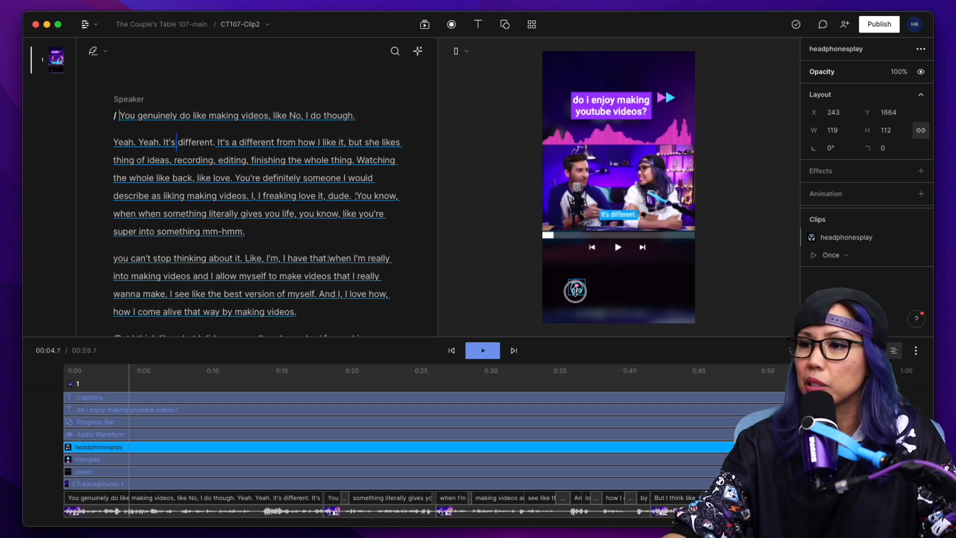
pyautogui.moveTo(576, 287); pyautogui.dragTo(587, 277)
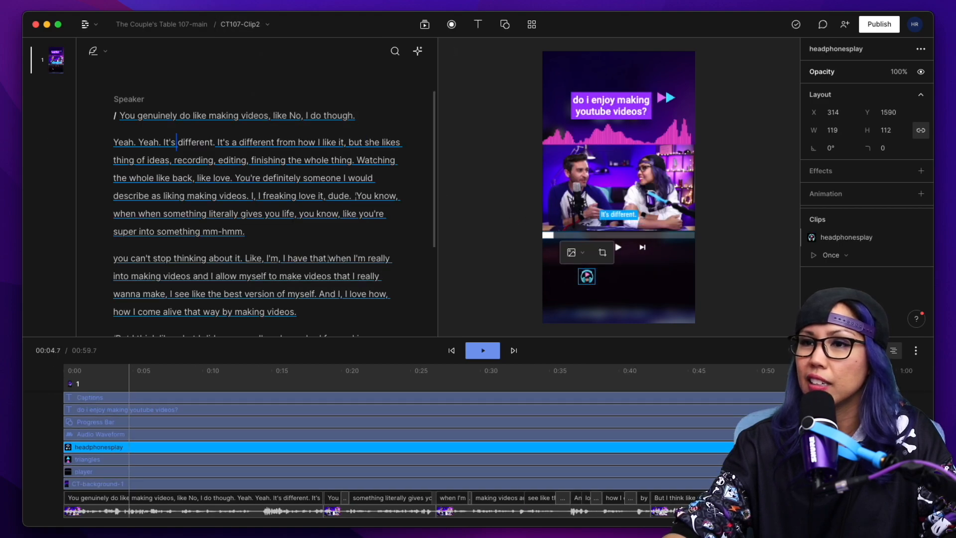
# Copy The Couple's Table text from CT107-Clip1 into CT107-Clip2 below the player controls and shift the headphones graphic to its left.
pyautogui.click(241, 24)
pyautogui.click(294, 96)
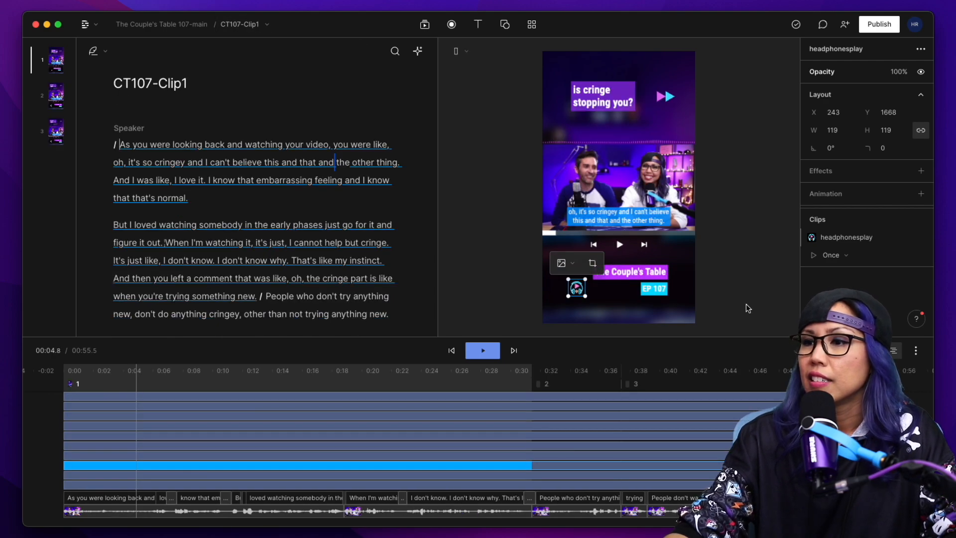
pyautogui.click(630, 271)
pyautogui.click(248, 24)
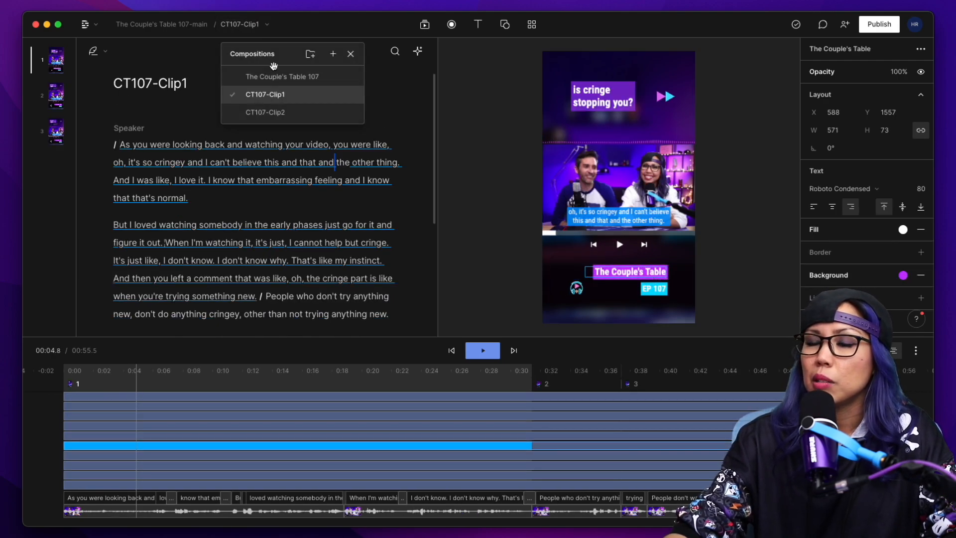
pyautogui.click(294, 111)
pyautogui.press('super+v')
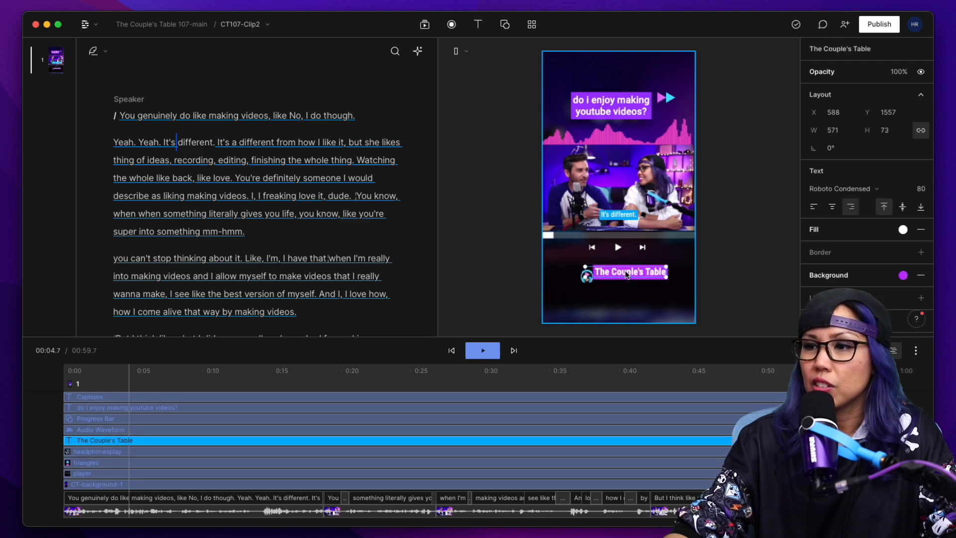
pyautogui.click(508, 286)
pyautogui.moveTo(587, 279); pyautogui.dragTo(581, 280)
# Copy the EP 107 label from CT107-Clip1 into CT107-Clip2, placing it under The Couple's Table text.
pyautogui.click(246, 24)
pyautogui.click(264, 94)
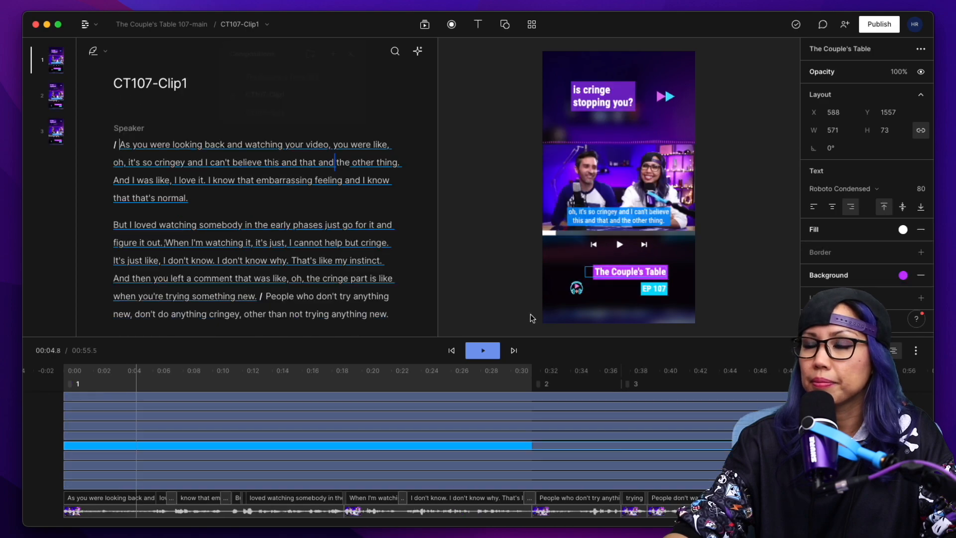
pyautogui.click(656, 287)
pyautogui.click(243, 25)
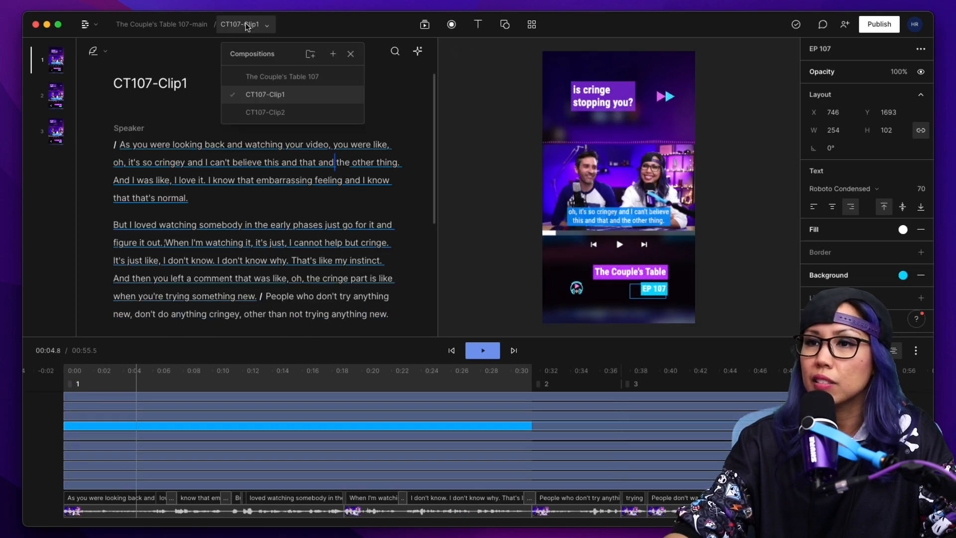
pyautogui.click(269, 114)
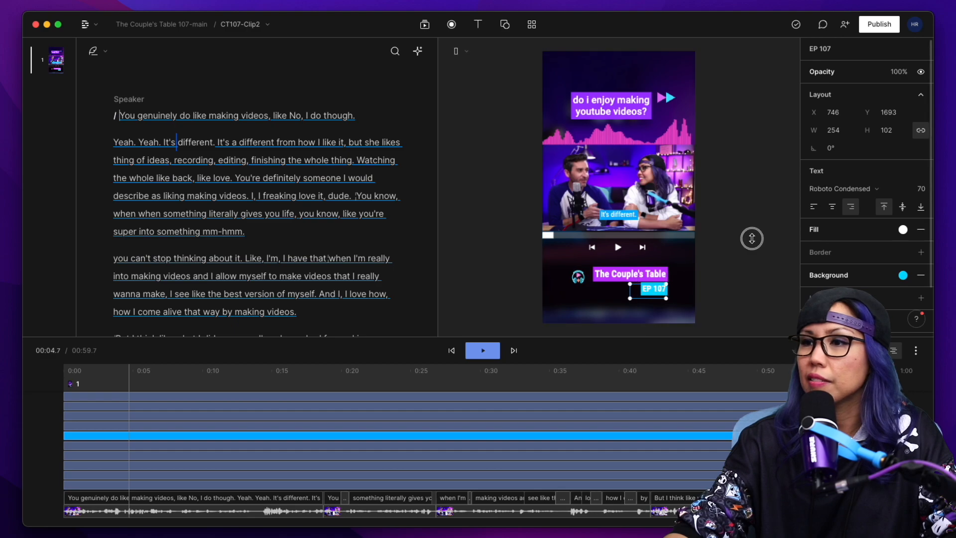
pyautogui.click(752, 238)
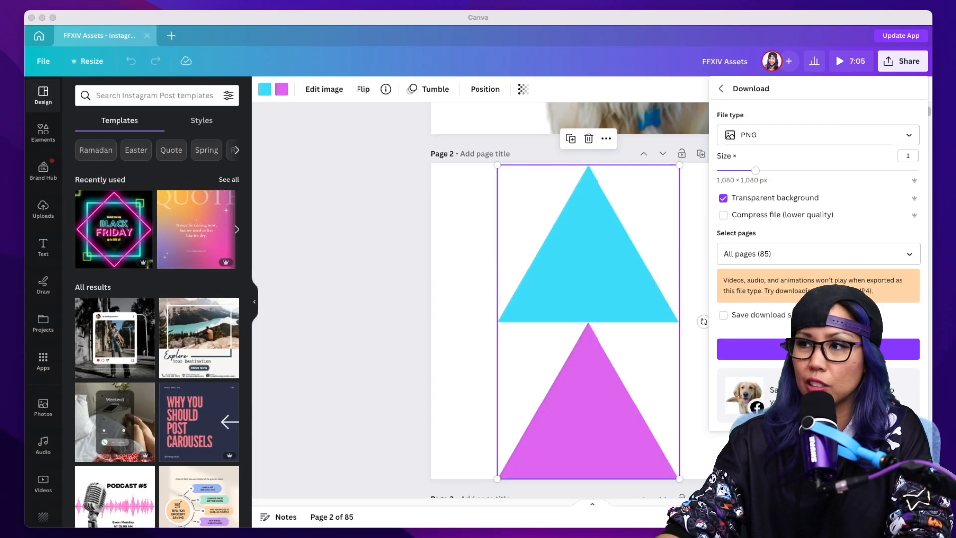
# Switch to Canva and open the Podcast Instagram Story Video design from the recent designs.
pyautogui.click(817, 17)
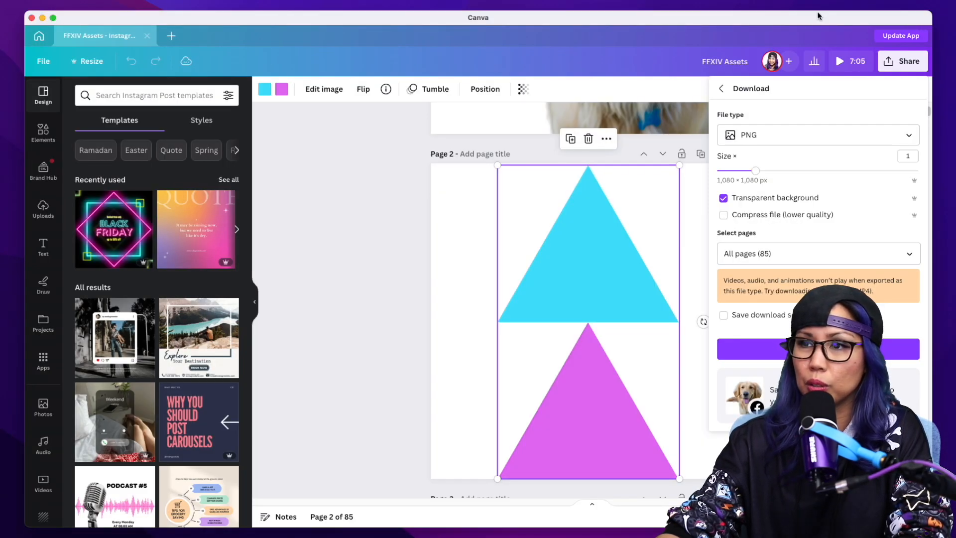
pyautogui.click(39, 36)
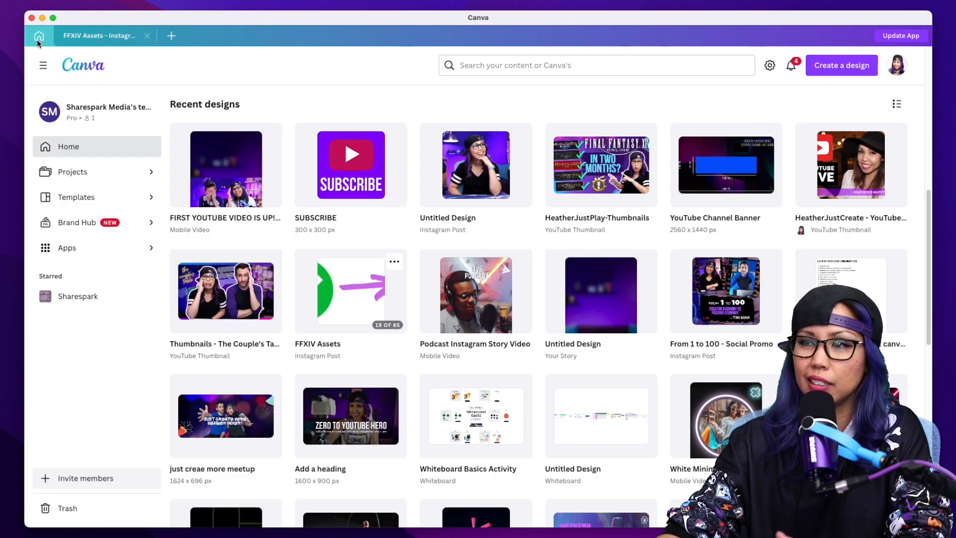
pyautogui.click(236, 193)
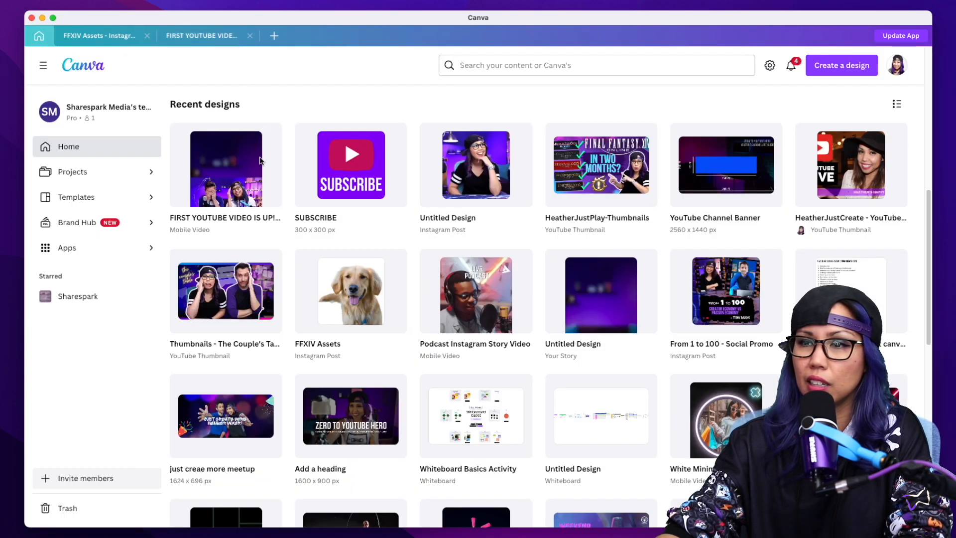
pyautogui.scroll(3, 478, 279)
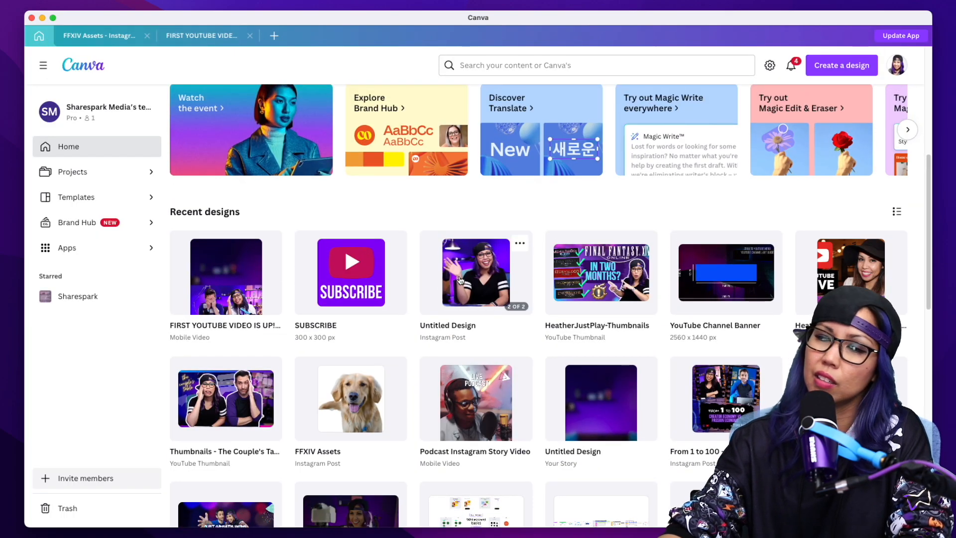
pyautogui.click(445, 423)
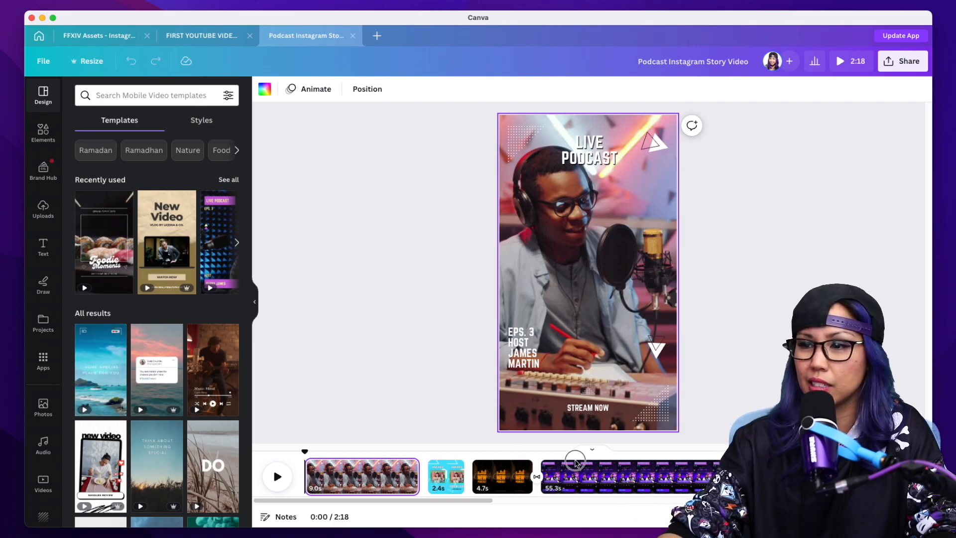
# Preview the 55.3-second The Couple's Table page to examine its animated waveform, captions and graphics.
pyautogui.click(575, 464)
pyautogui.hscroll(1, 583, 500)
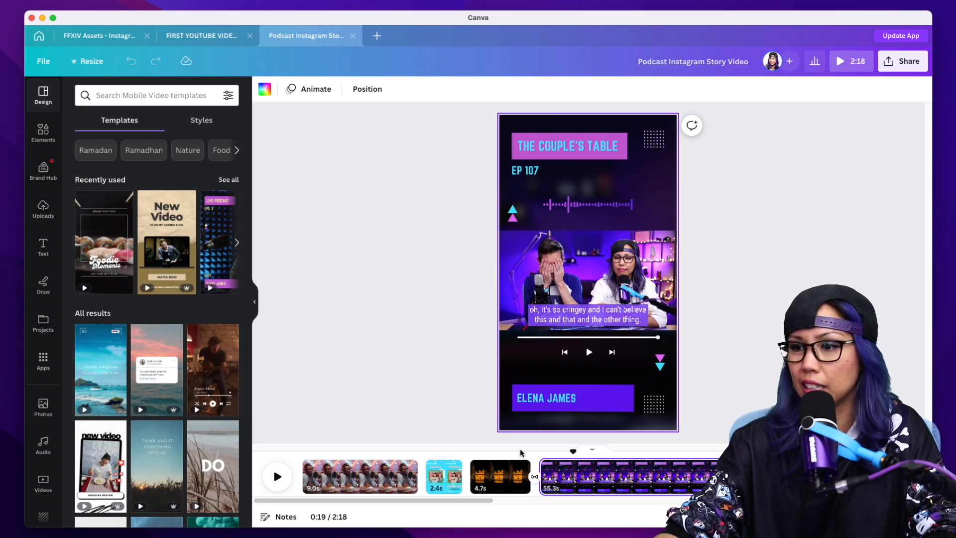
pyautogui.moveTo(457, 500); pyautogui.dragTo(523, 501)
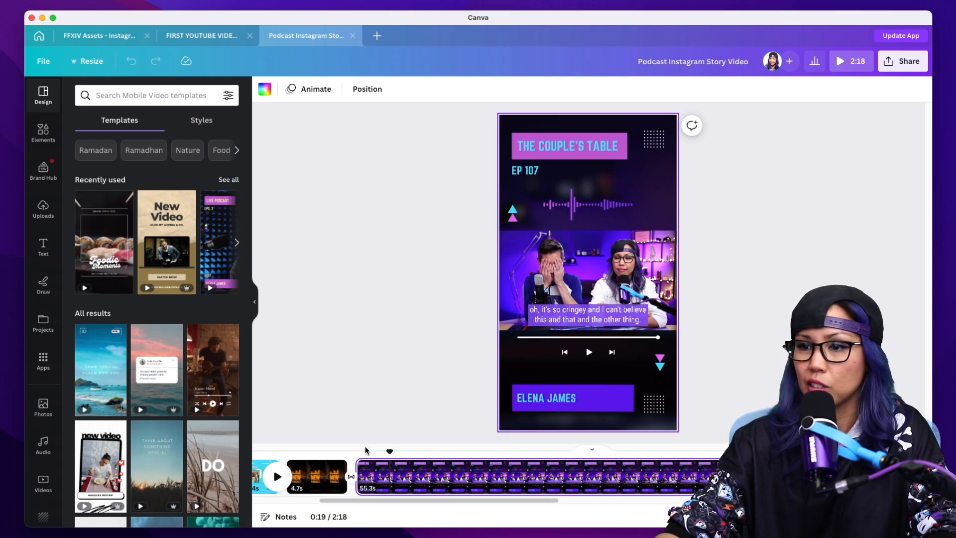
pyautogui.press('space')
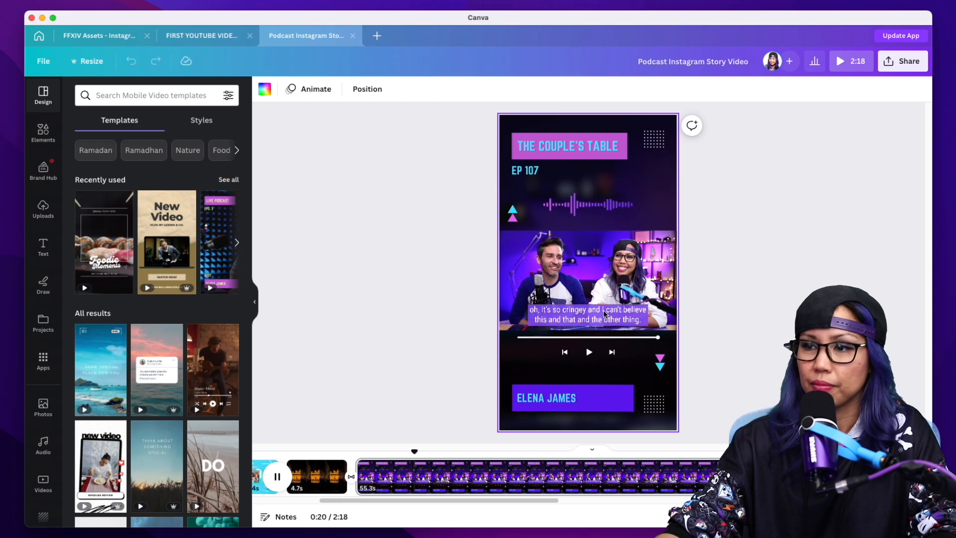
pyautogui.press('space')
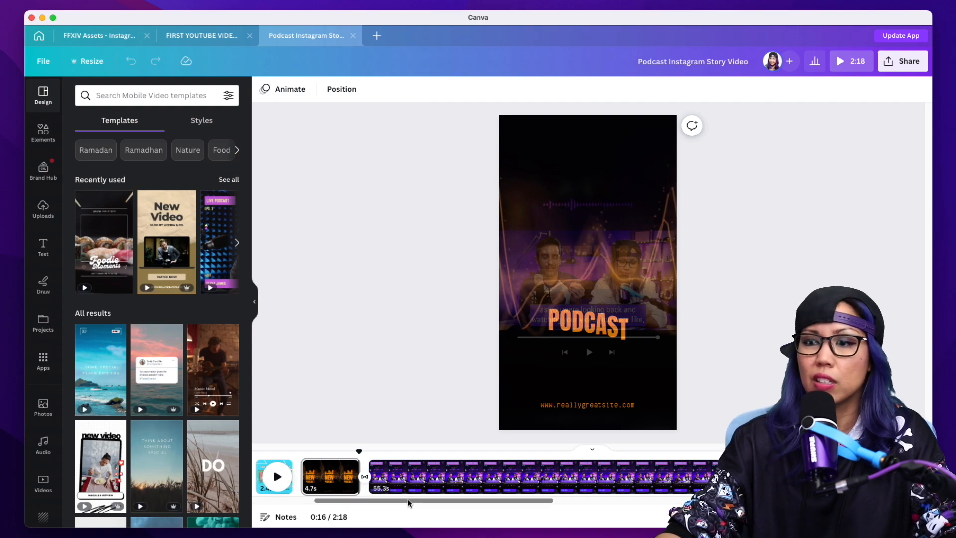
# Play through the Live Podcast, birthday vlog and New Podcast template pages to examine their animations.
pyautogui.hscroll(-5, 398, 477)
pyautogui.click(365, 460)
pyautogui.press('space')
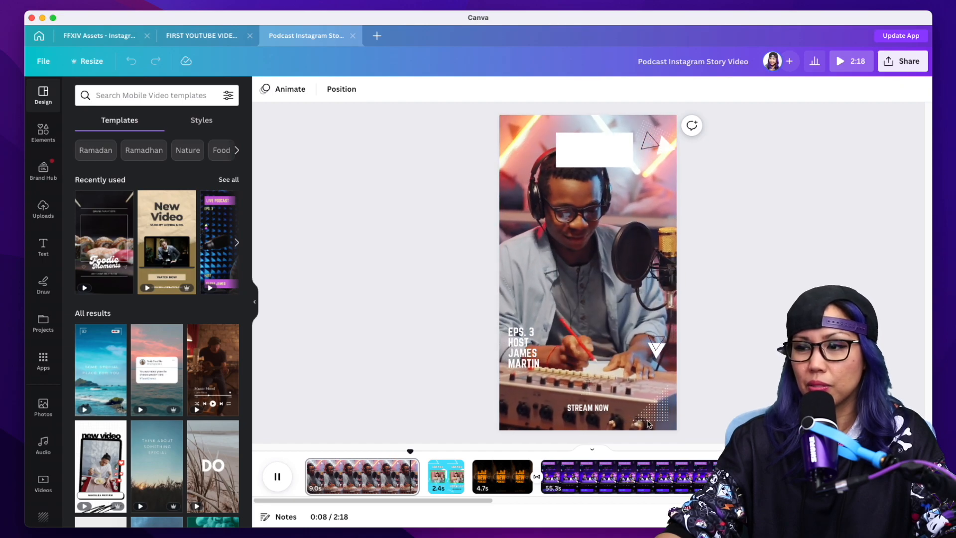
pyautogui.press('space')
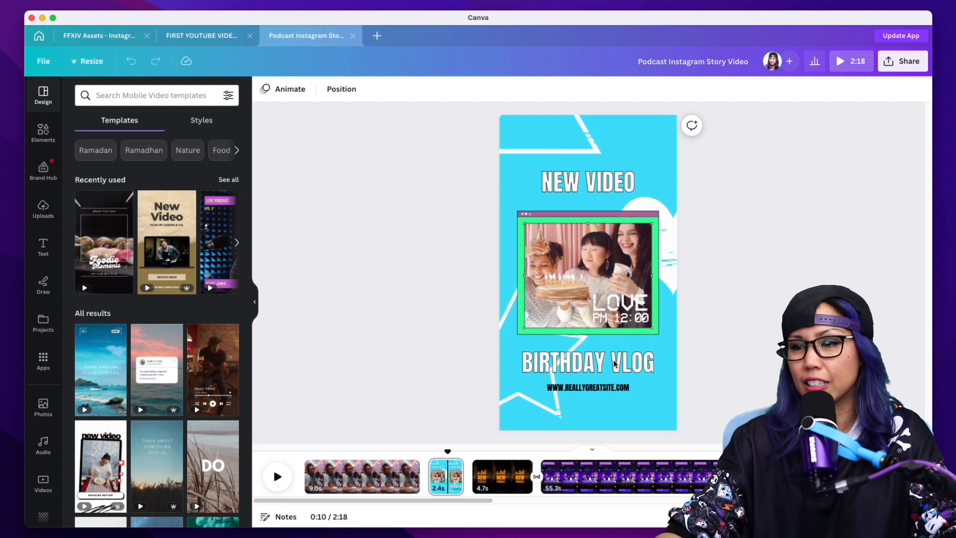
pyautogui.click(493, 452)
pyautogui.press('space')
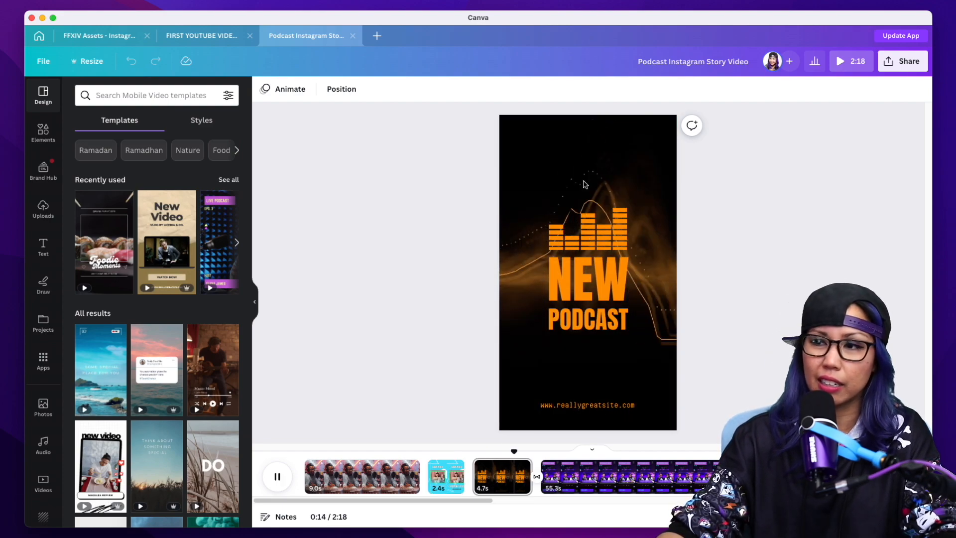